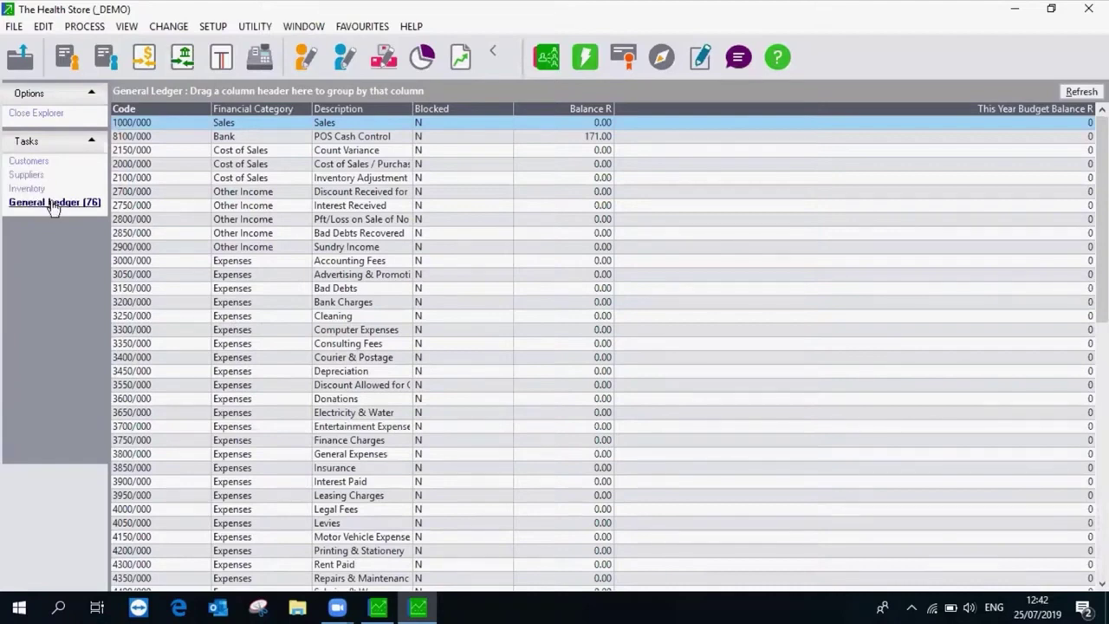
- View the supplier and customer account lists in the explorer
click(26, 174)
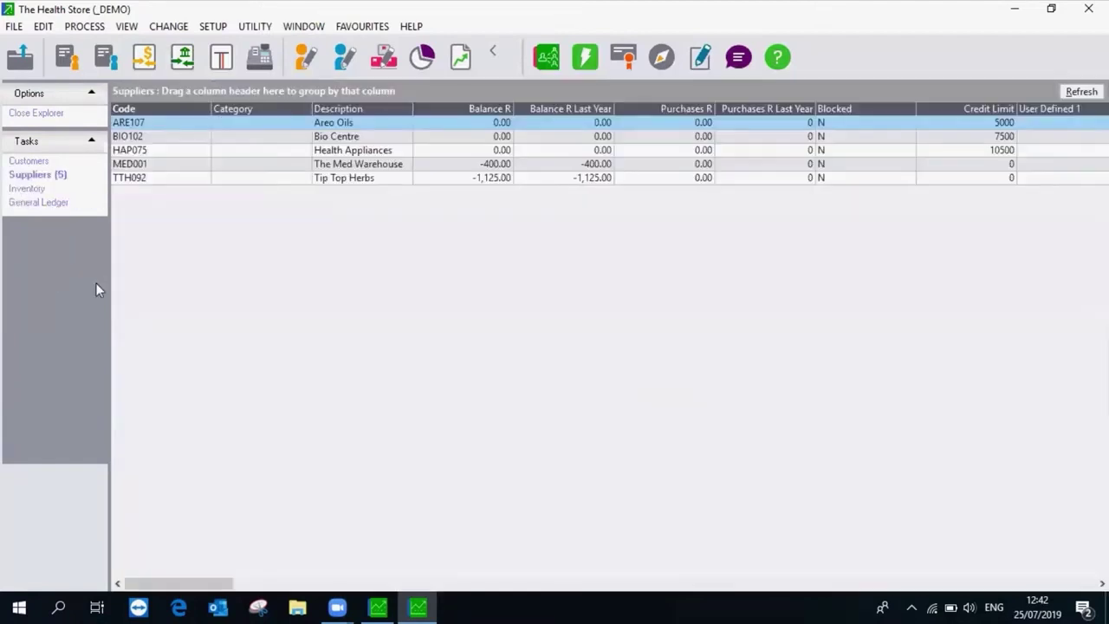
click(29, 164)
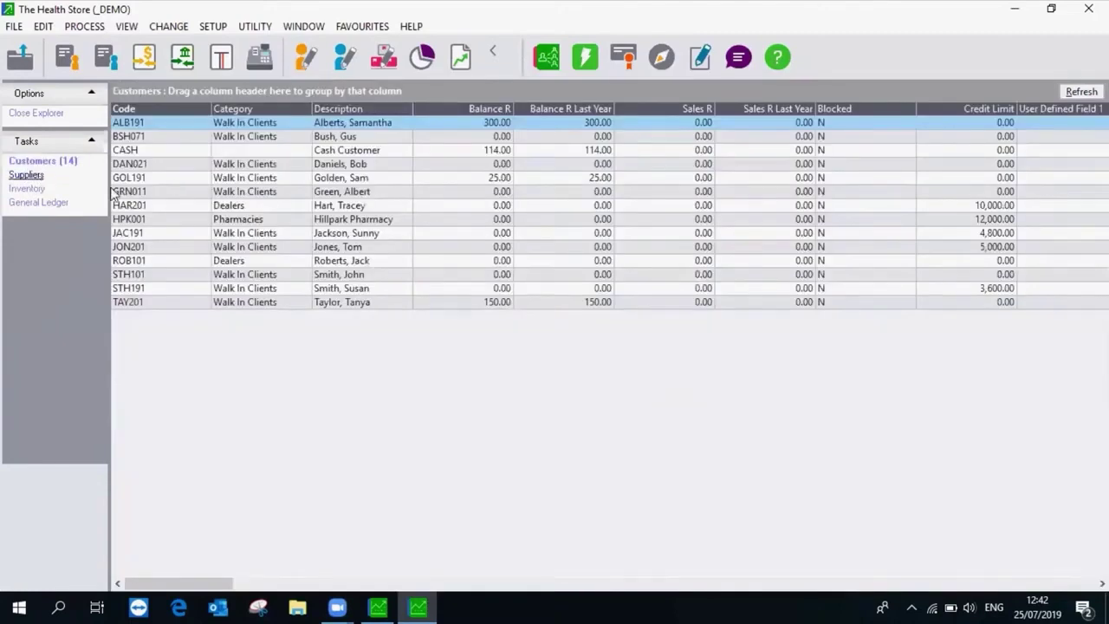
click(28, 176)
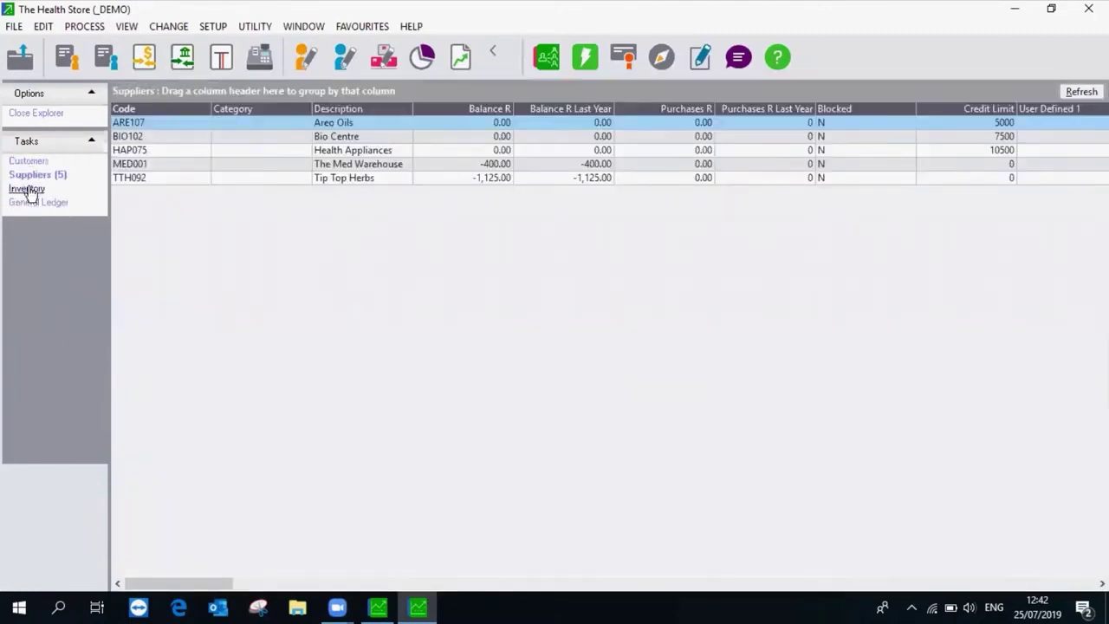
- List the inventory items and view the item record for Pain Away (30) tablets, closing it without changes
click(29, 190)
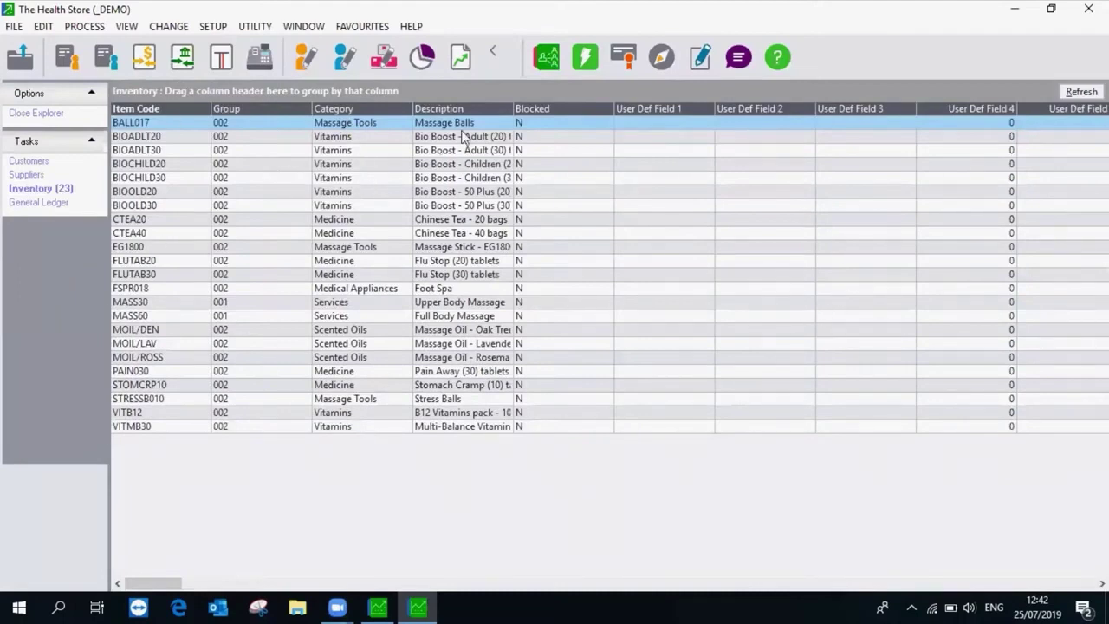
double_click(218, 384)
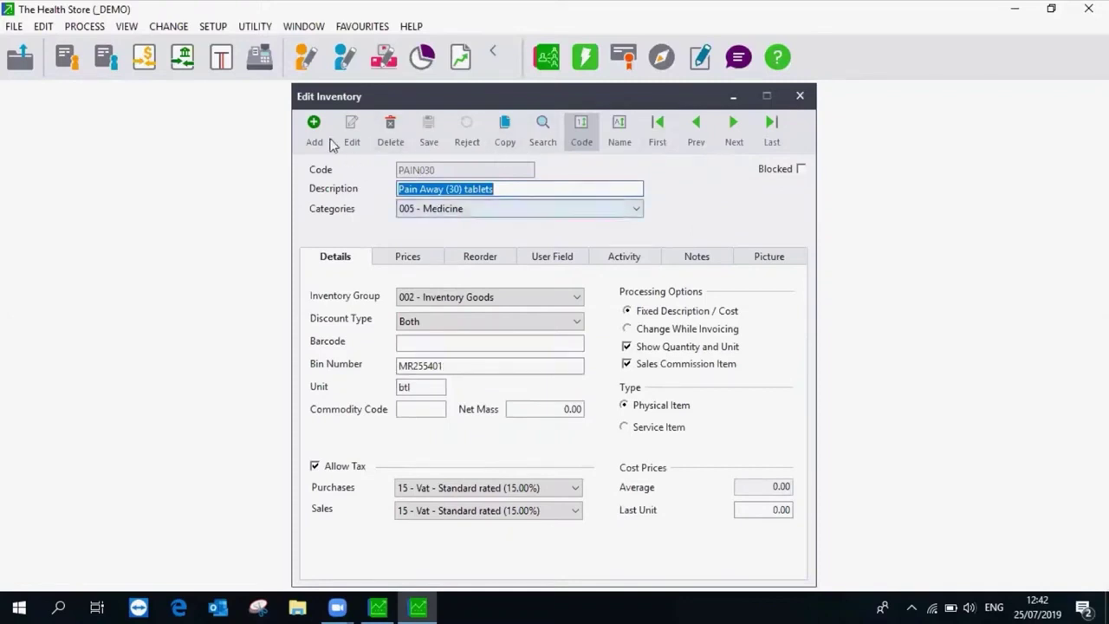
click(799, 96)
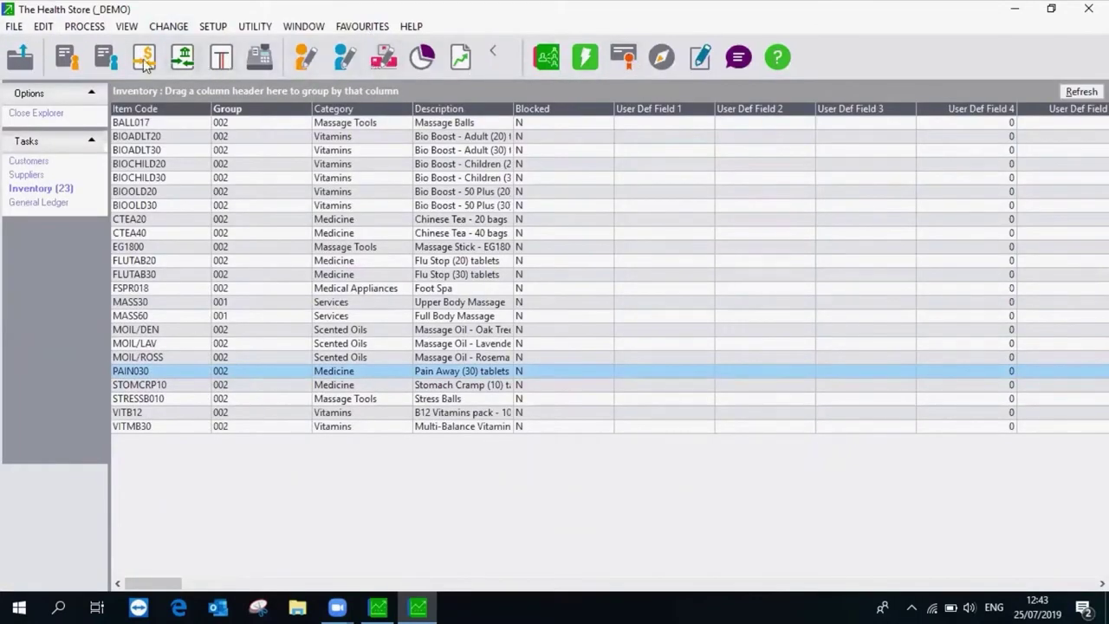
click(39, 28)
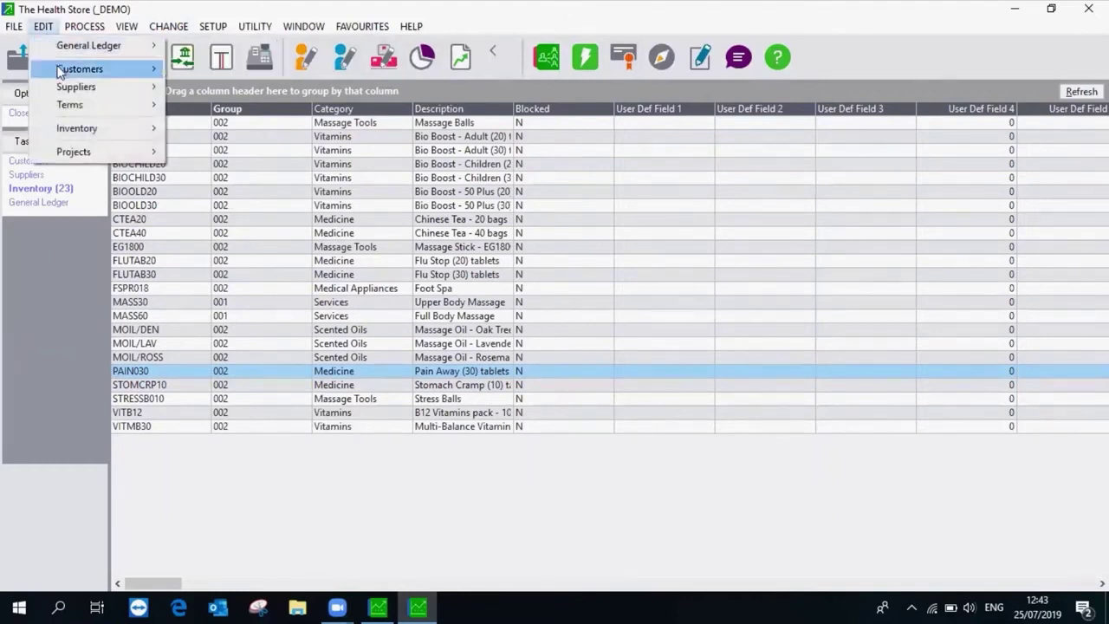
mouse_move(62, 134)
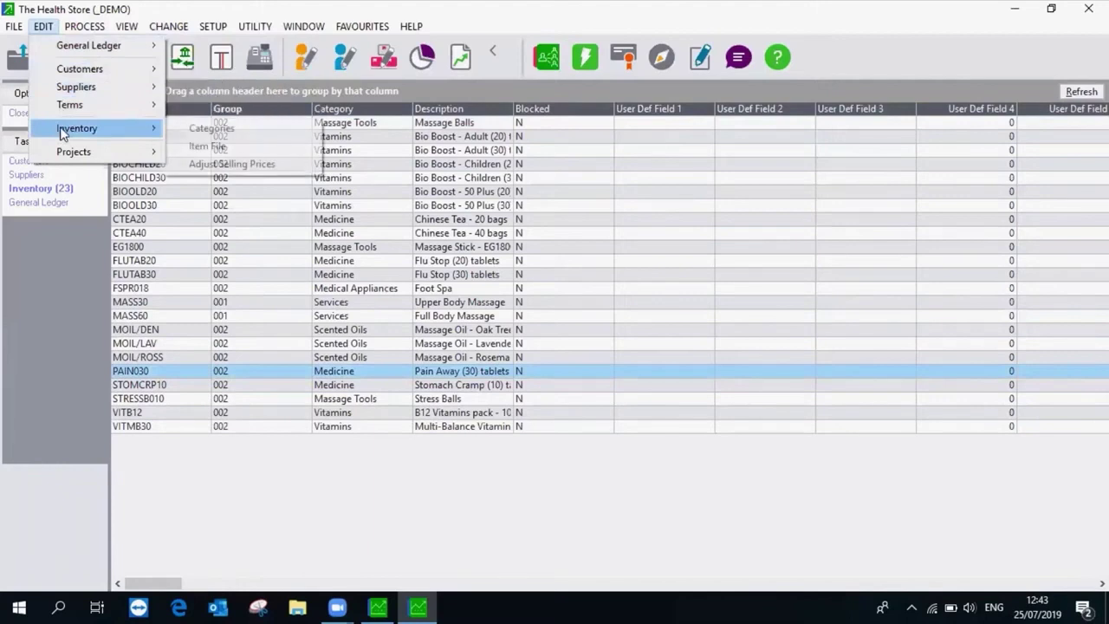
mouse_move(68, 154)
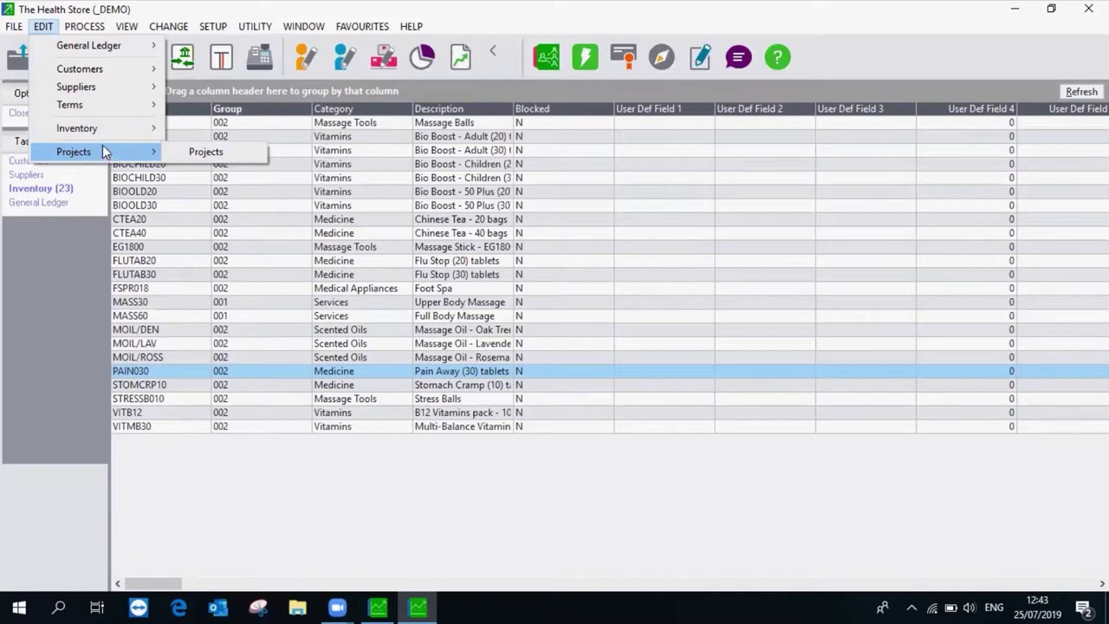
mouse_move(76, 31)
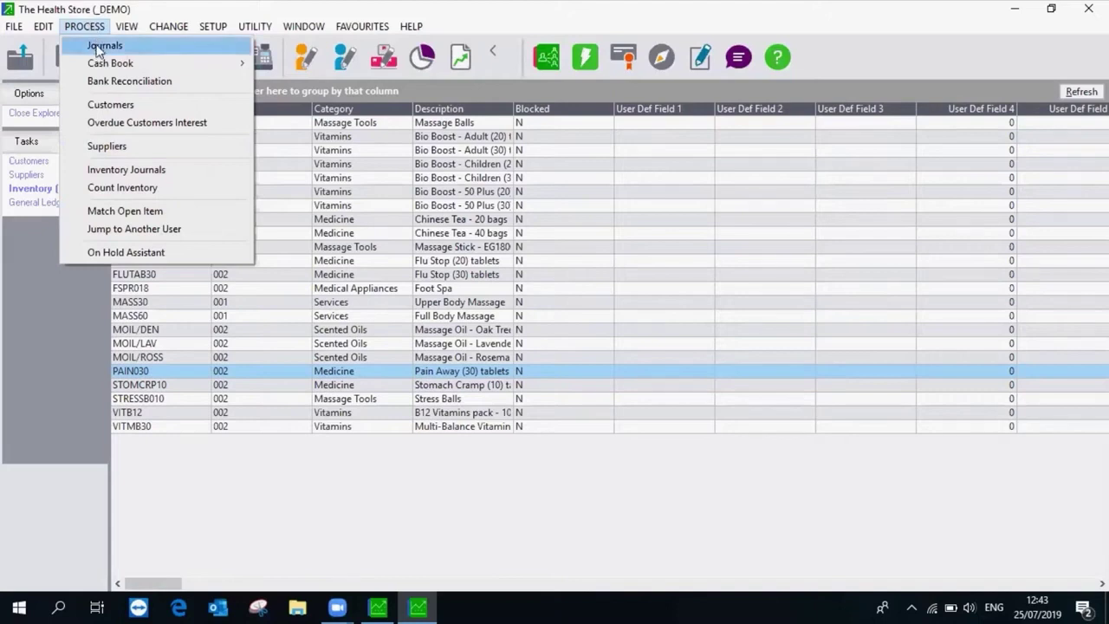
mouse_move(98, 69)
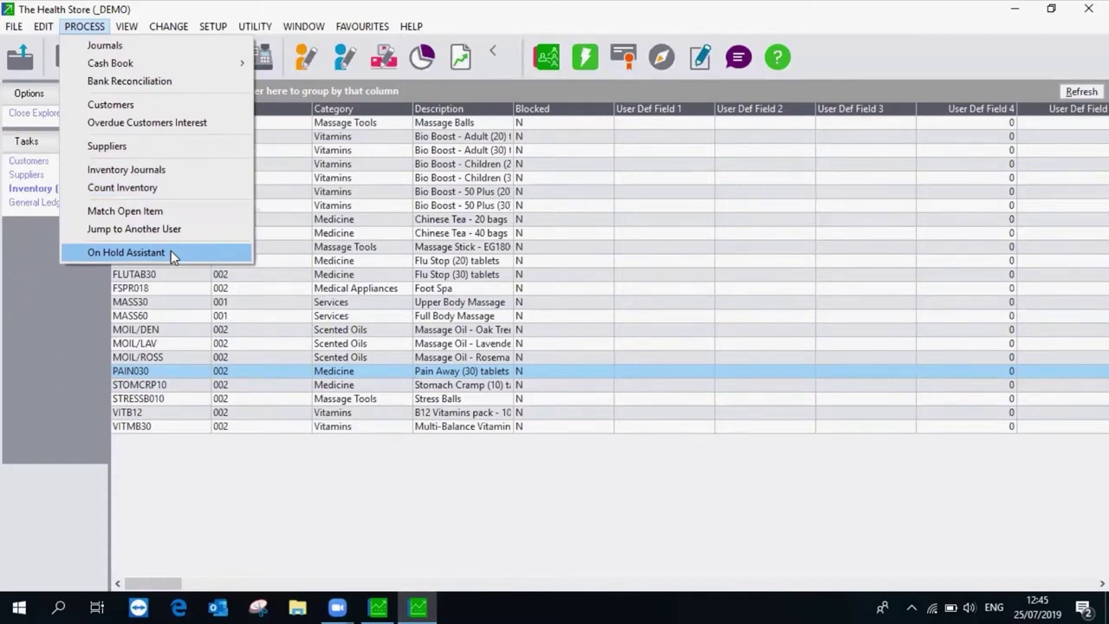
- Examine which general ledger, customer, inventory and price list reports are available, including the reports that Intelligence Reporting can run
mouse_move(128, 28)
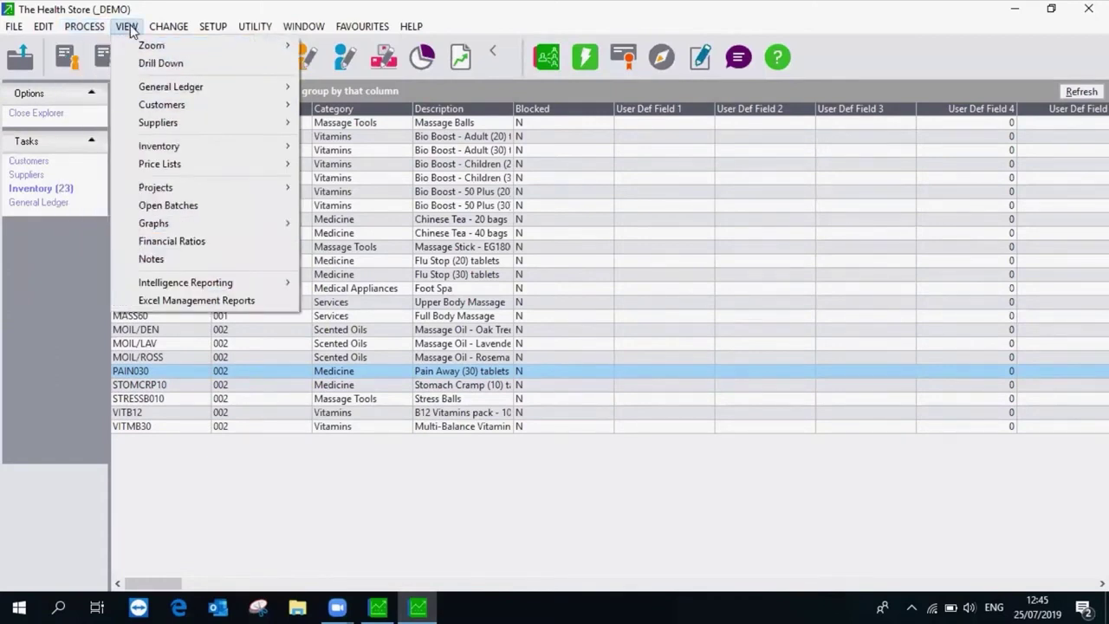
mouse_move(144, 93)
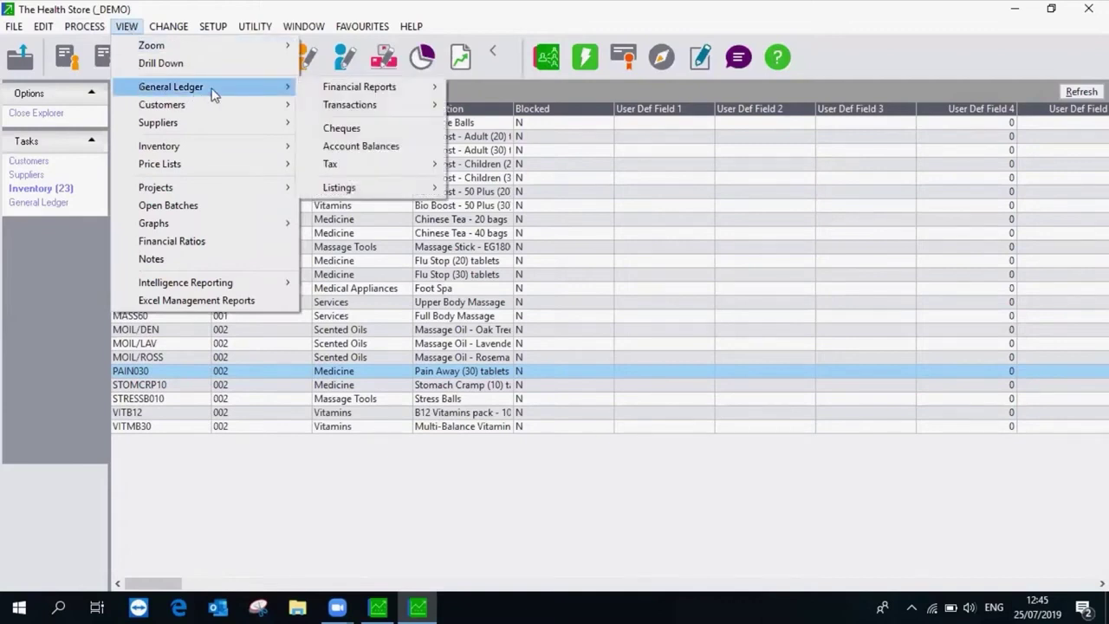
mouse_move(341, 94)
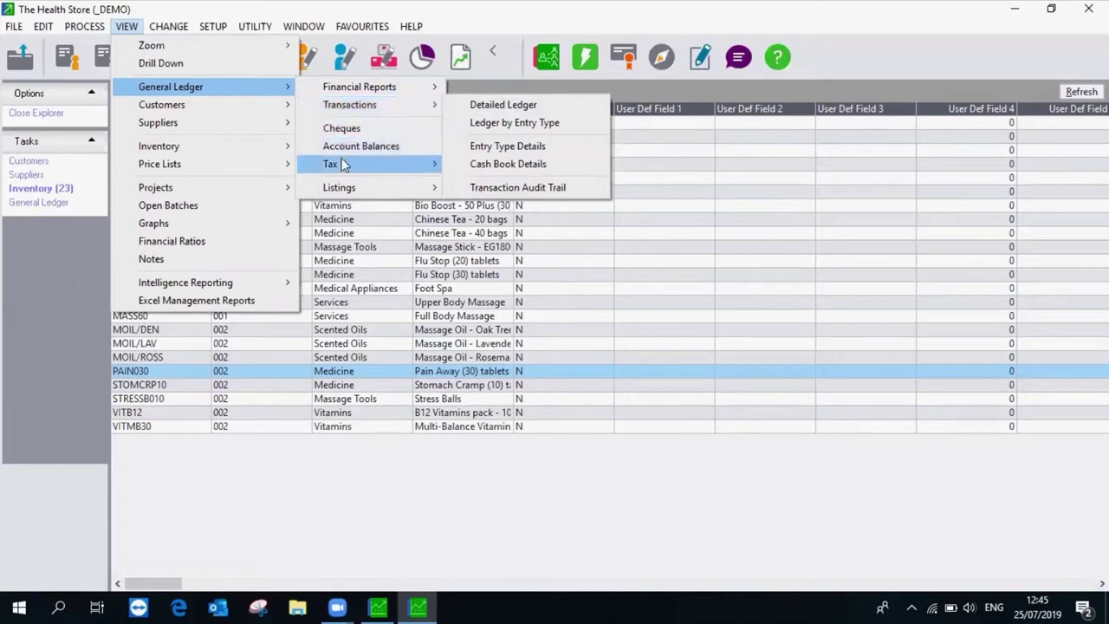
mouse_move(343, 165)
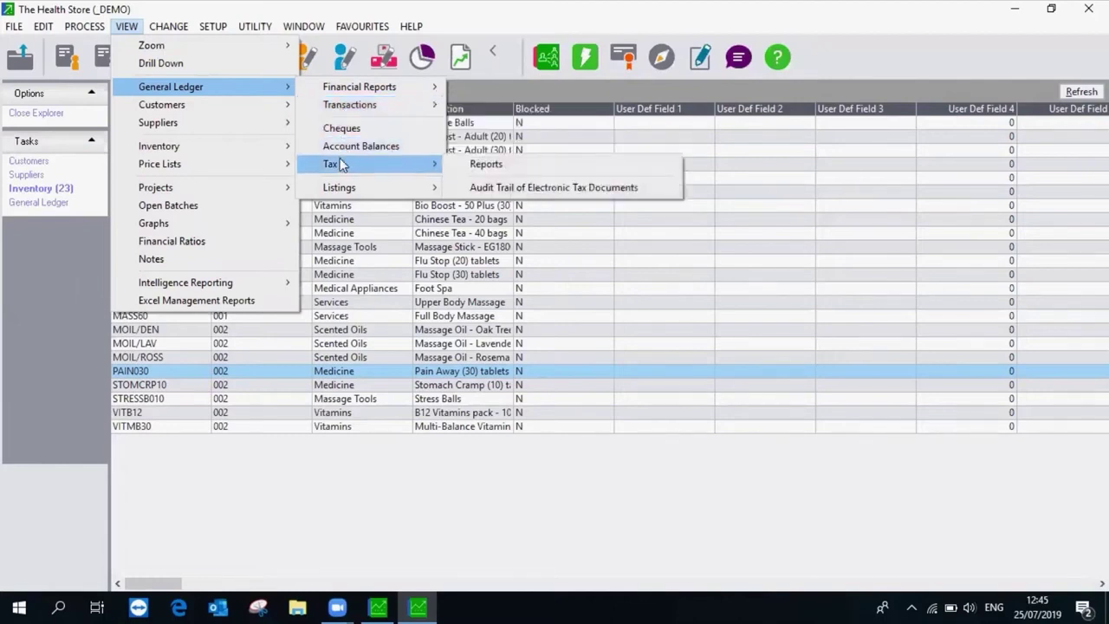
mouse_move(235, 104)
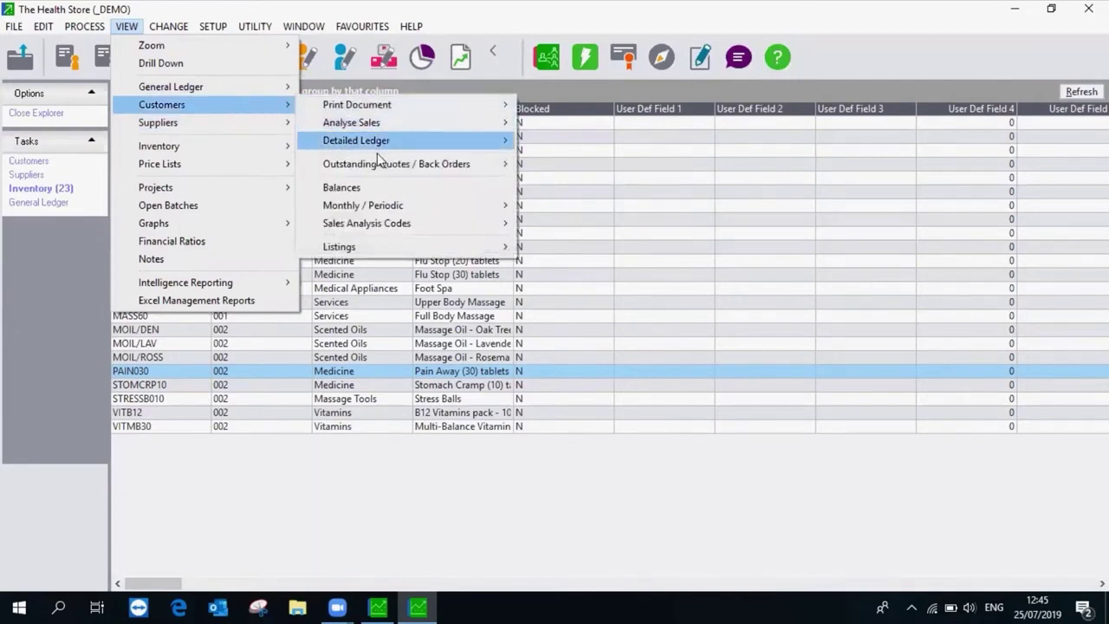
mouse_move(383, 214)
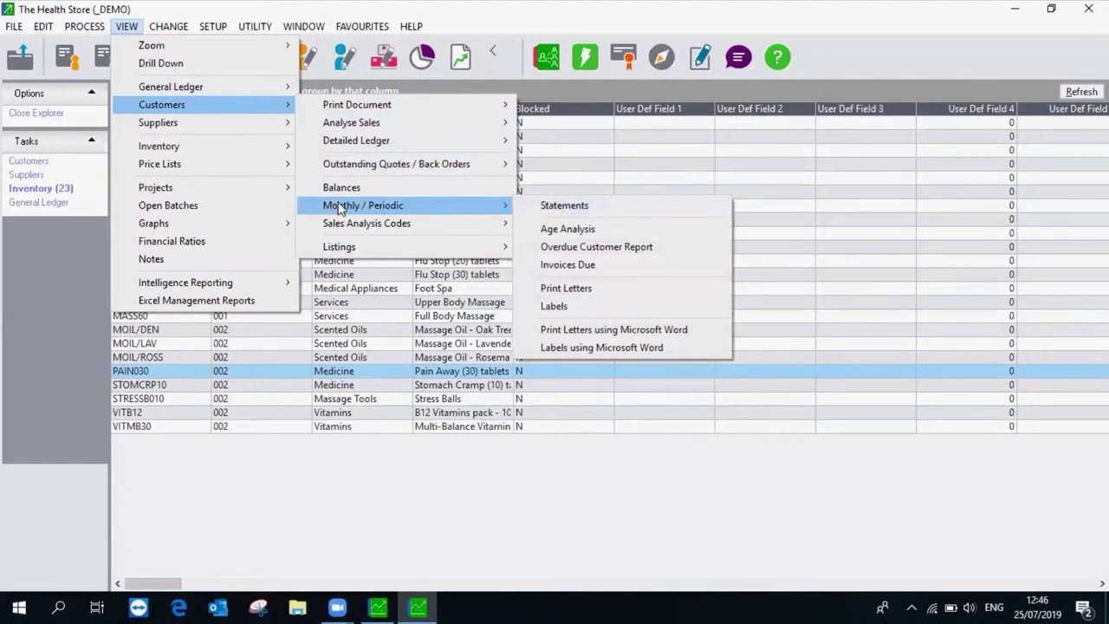
mouse_move(208, 128)
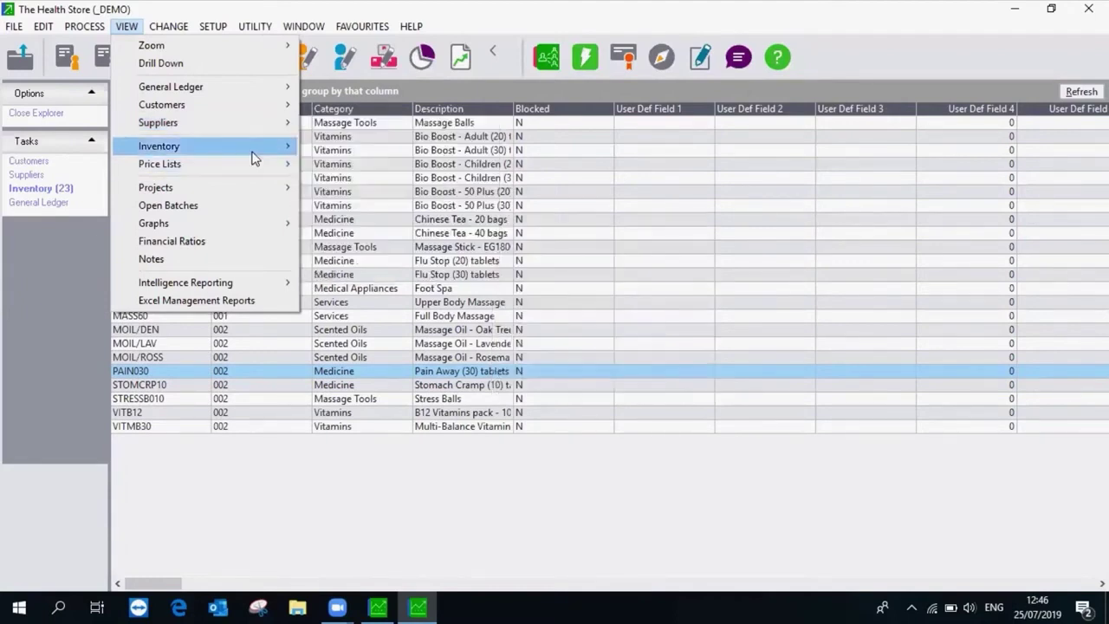
mouse_move(252, 154)
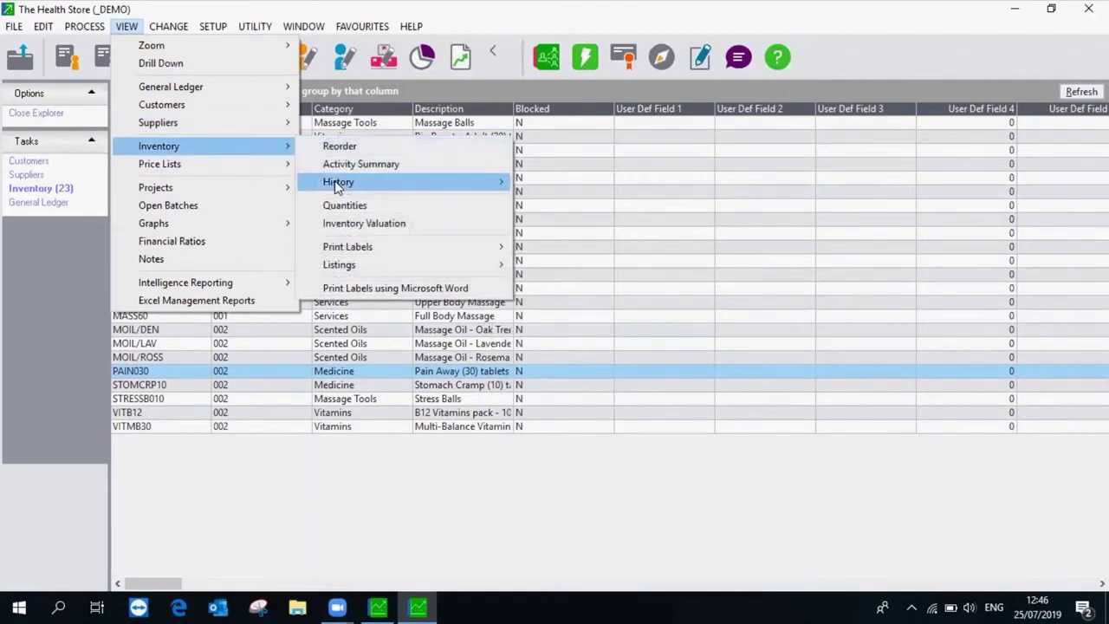
mouse_move(337, 185)
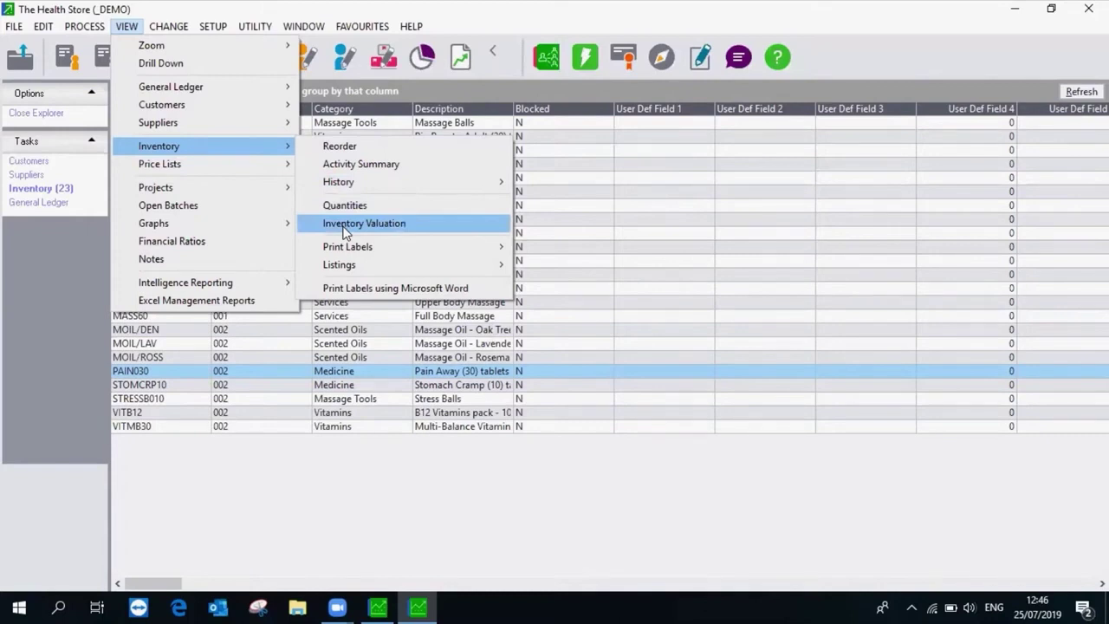
mouse_move(250, 174)
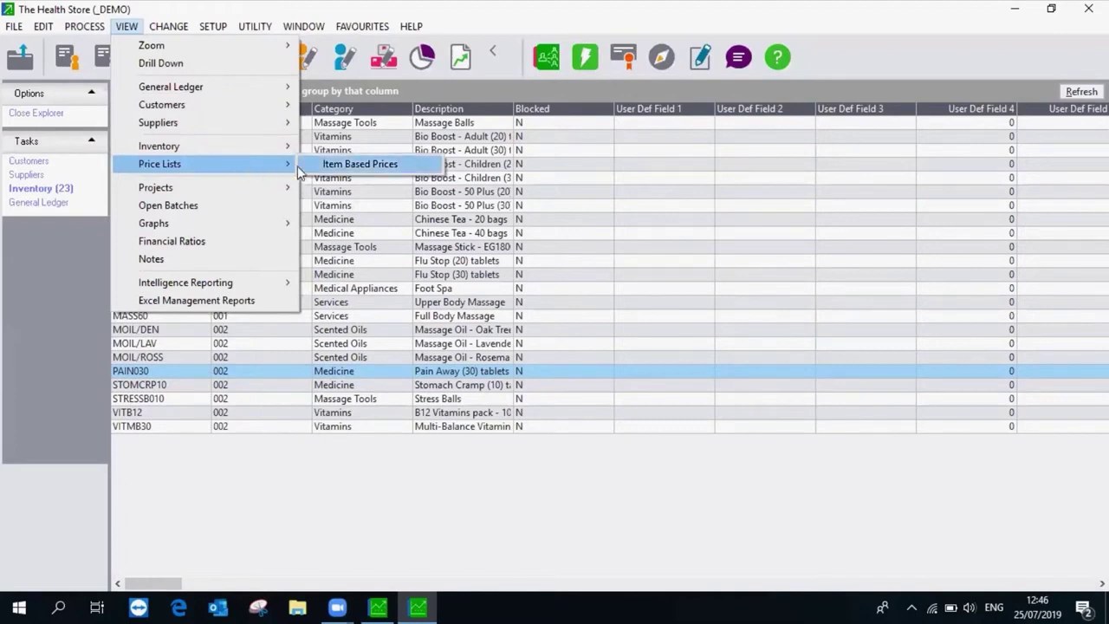
mouse_move(274, 200)
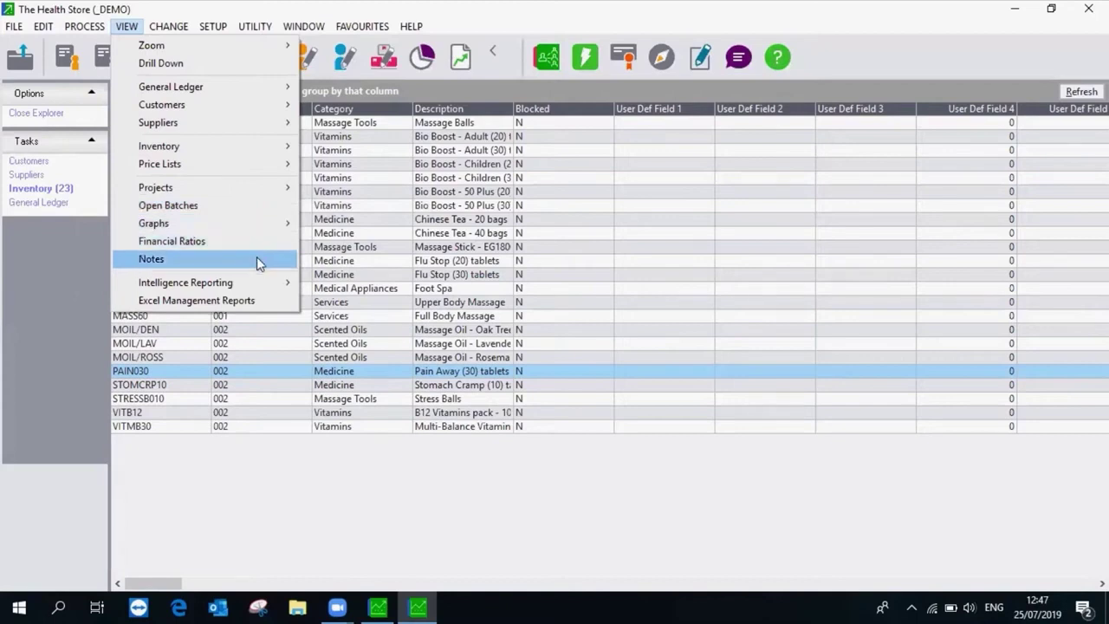
mouse_move(265, 289)
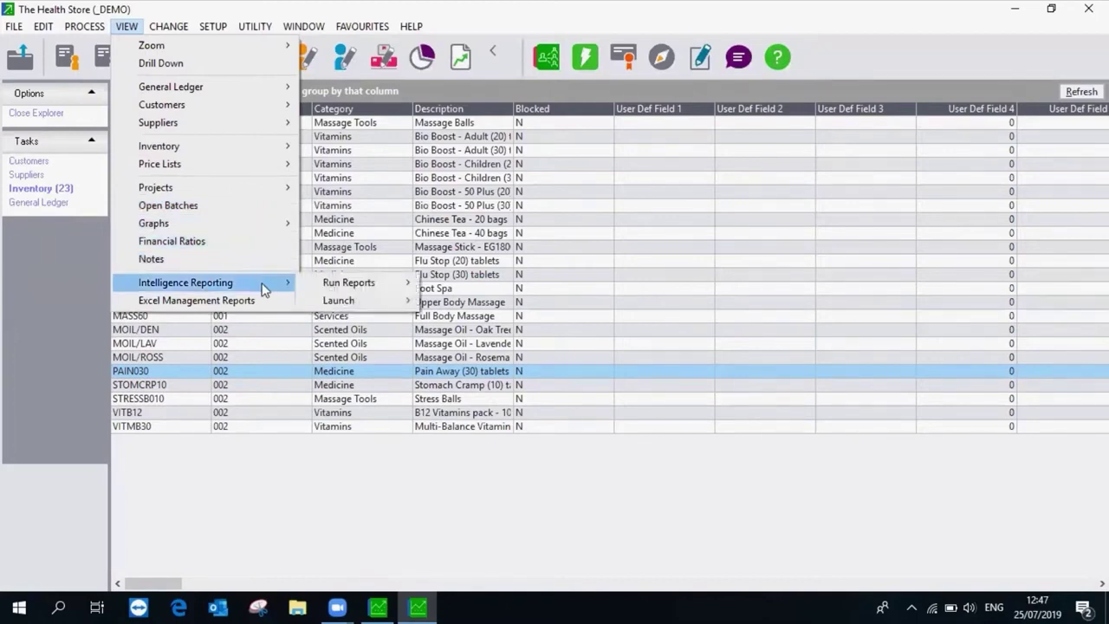
click(337, 286)
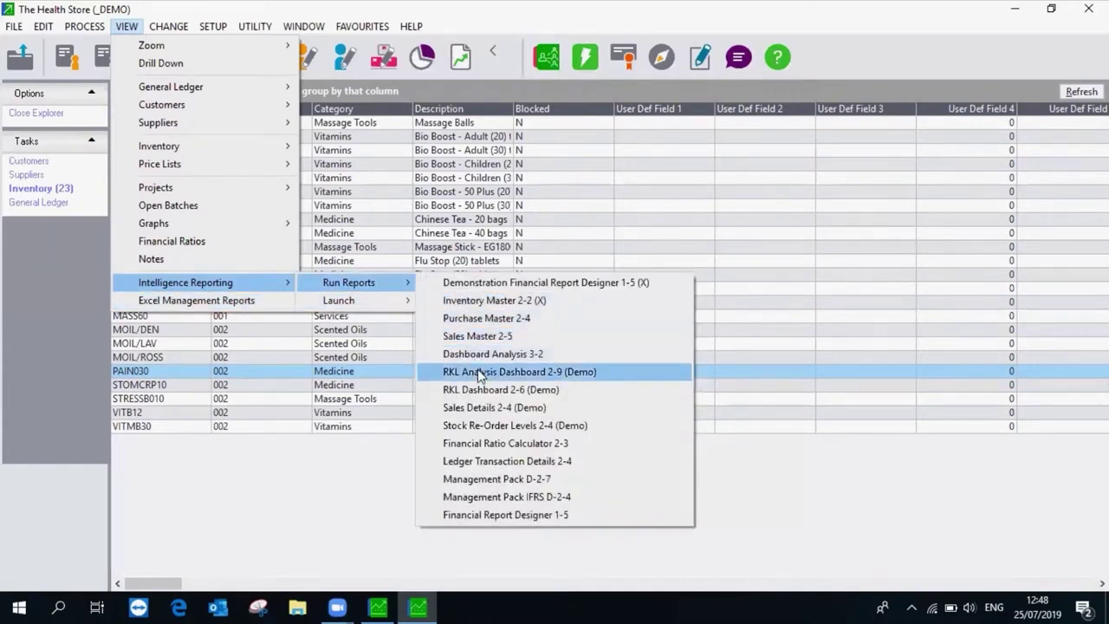
mouse_move(357, 291)
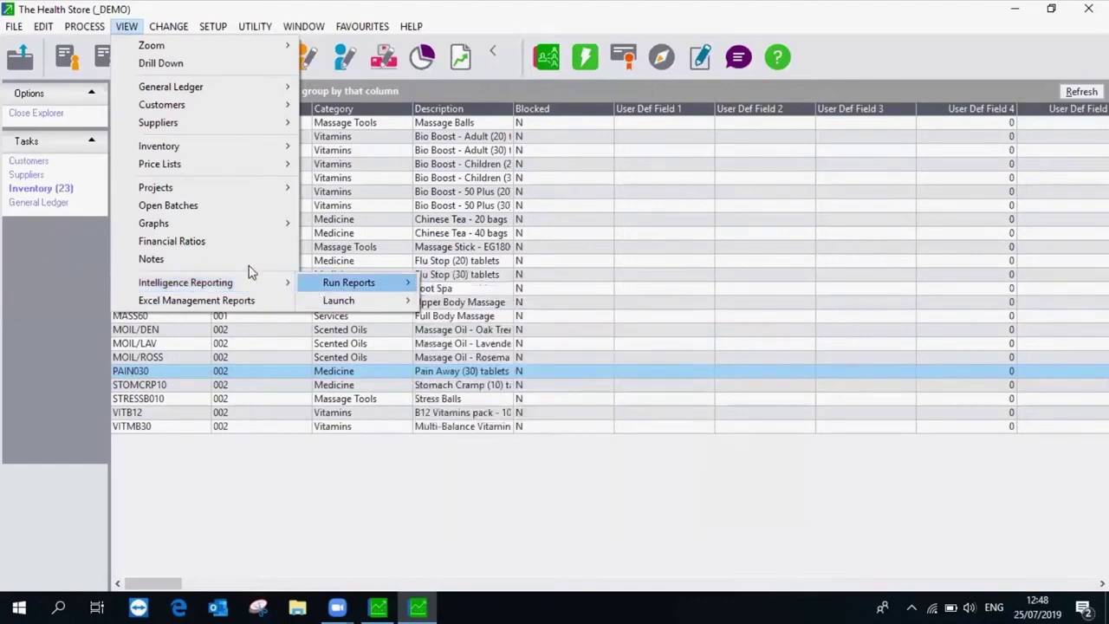
- Preview the traditional and enhanced form examples in the Forms Assistant, leaving the assistant without making changes
mouse_move(169, 32)
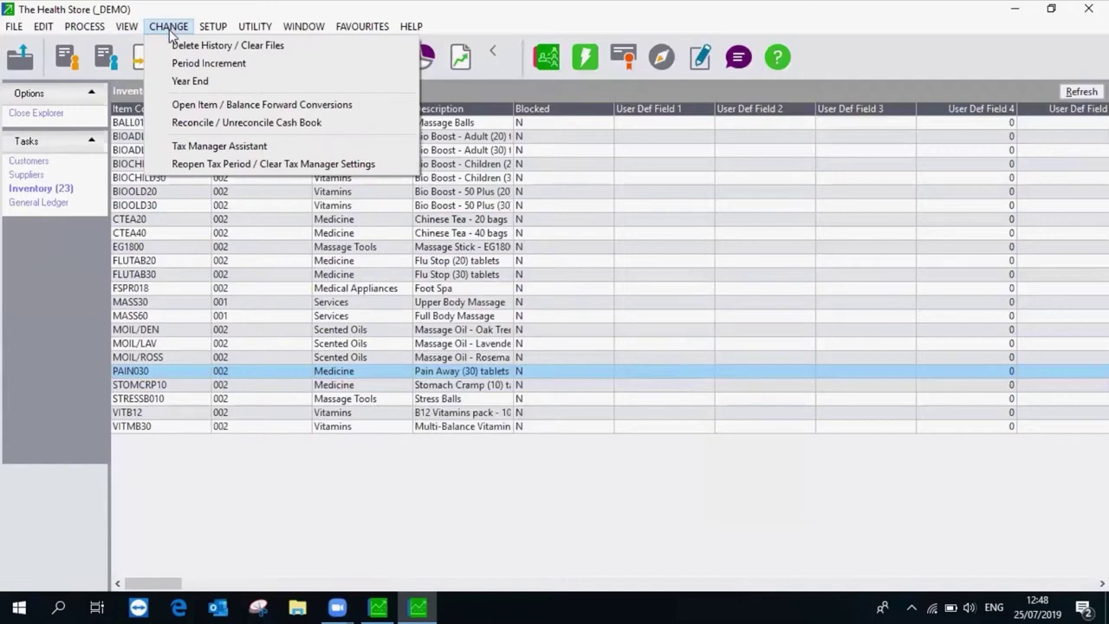
mouse_move(213, 31)
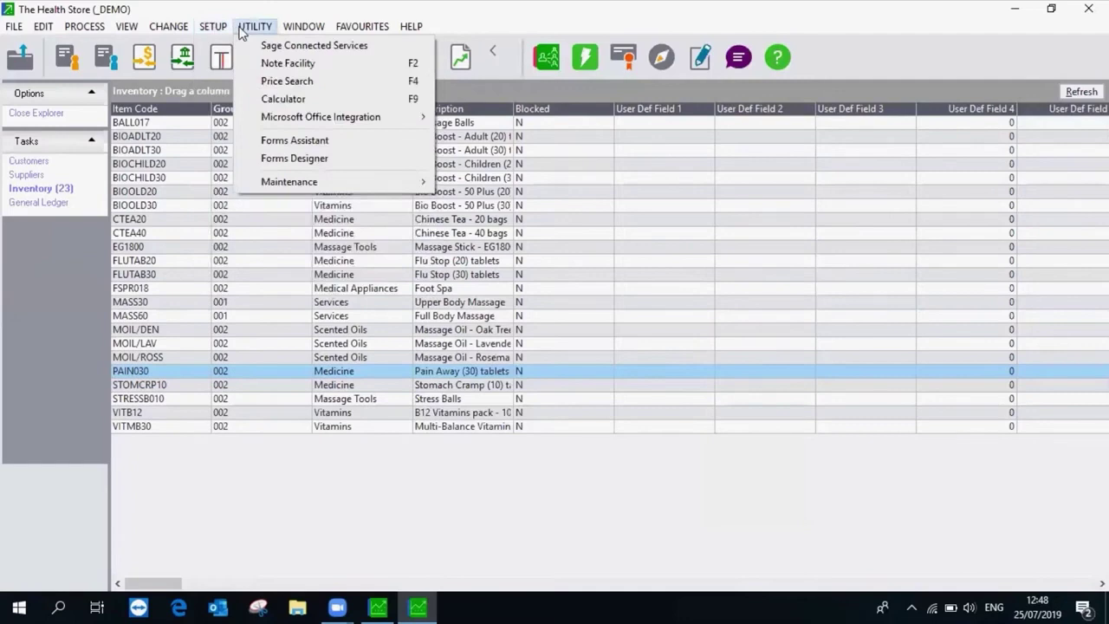
click(295, 141)
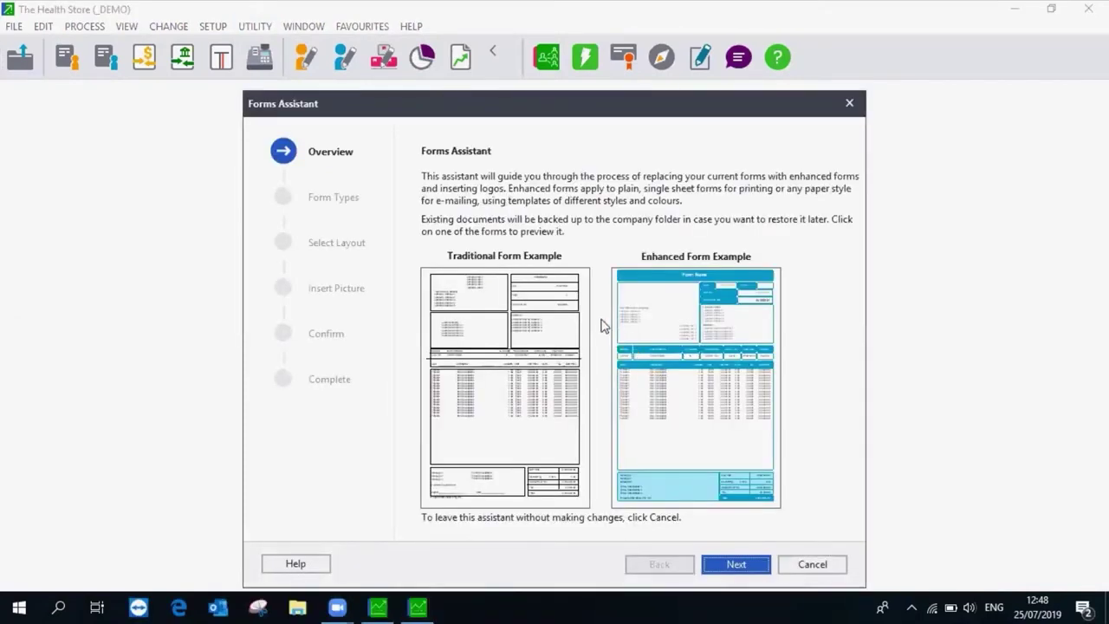
click(519, 366)
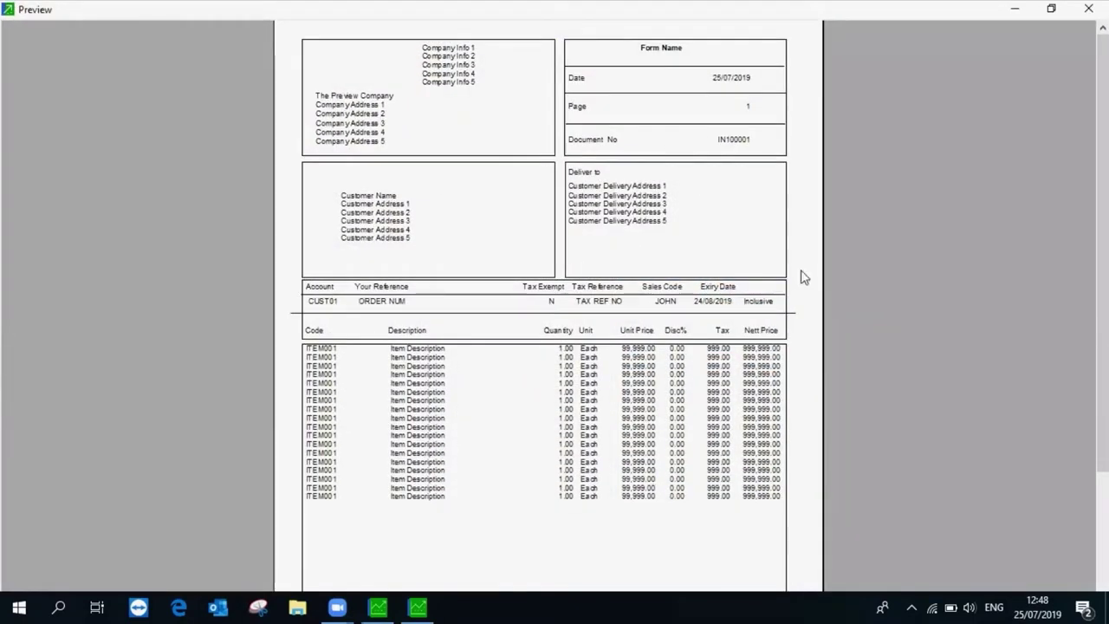
click(1089, 9)
click(716, 360)
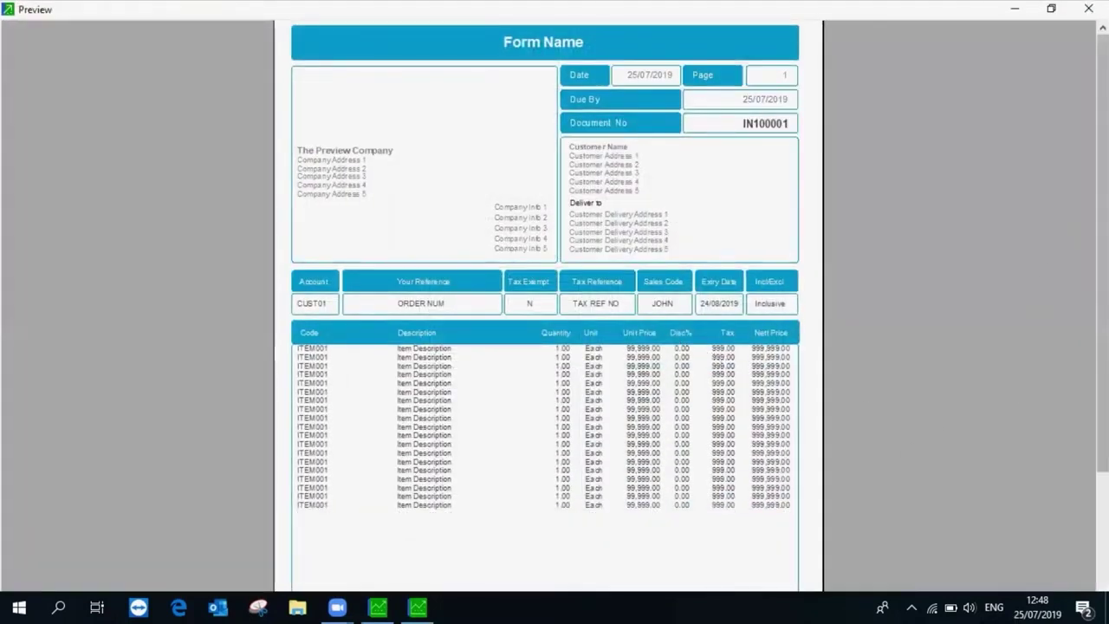
scroll(943, 491, down, 4)
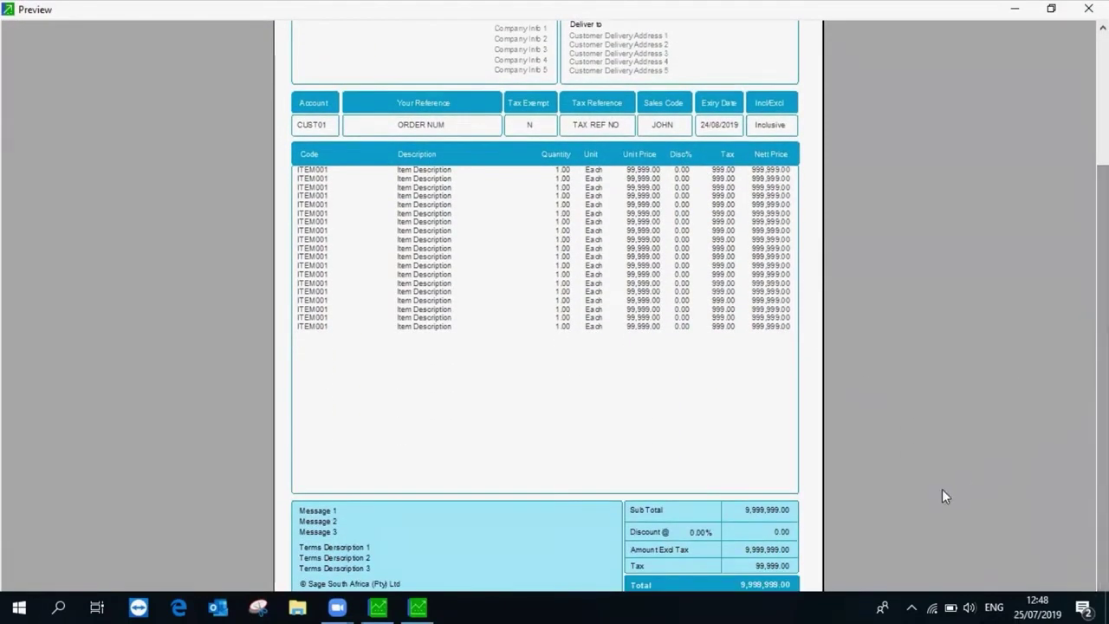
click(1086, 11)
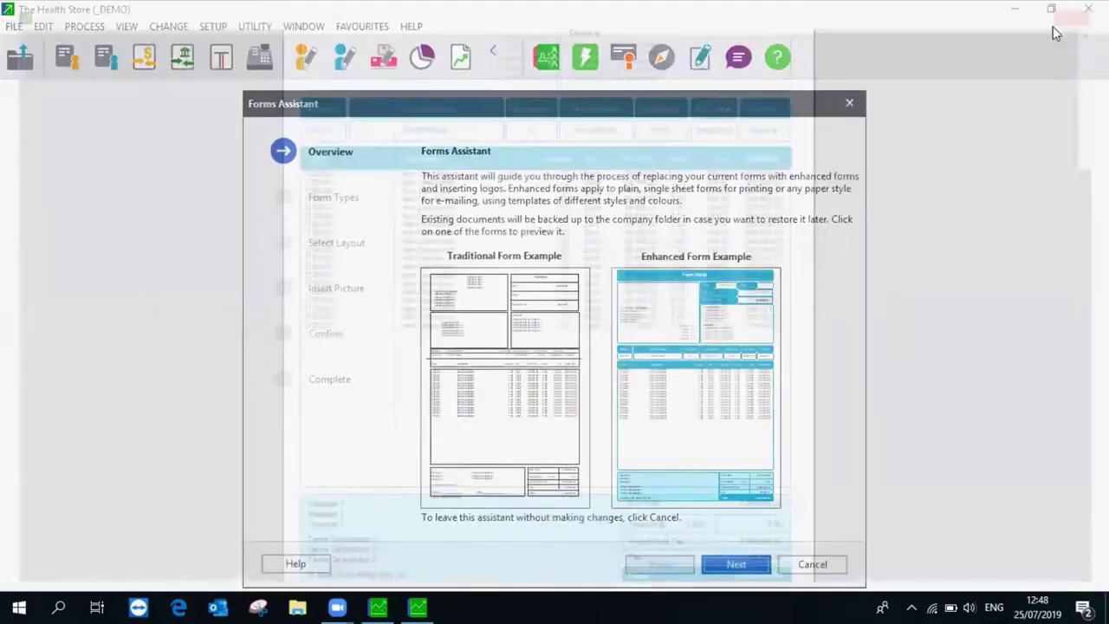
click(813, 564)
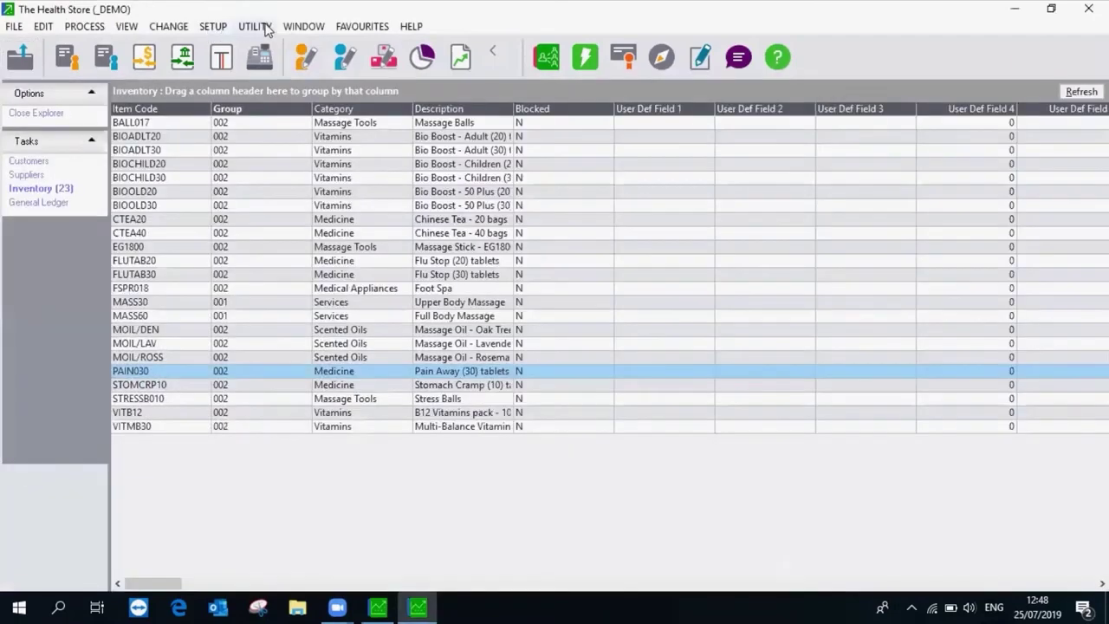
click(255, 26)
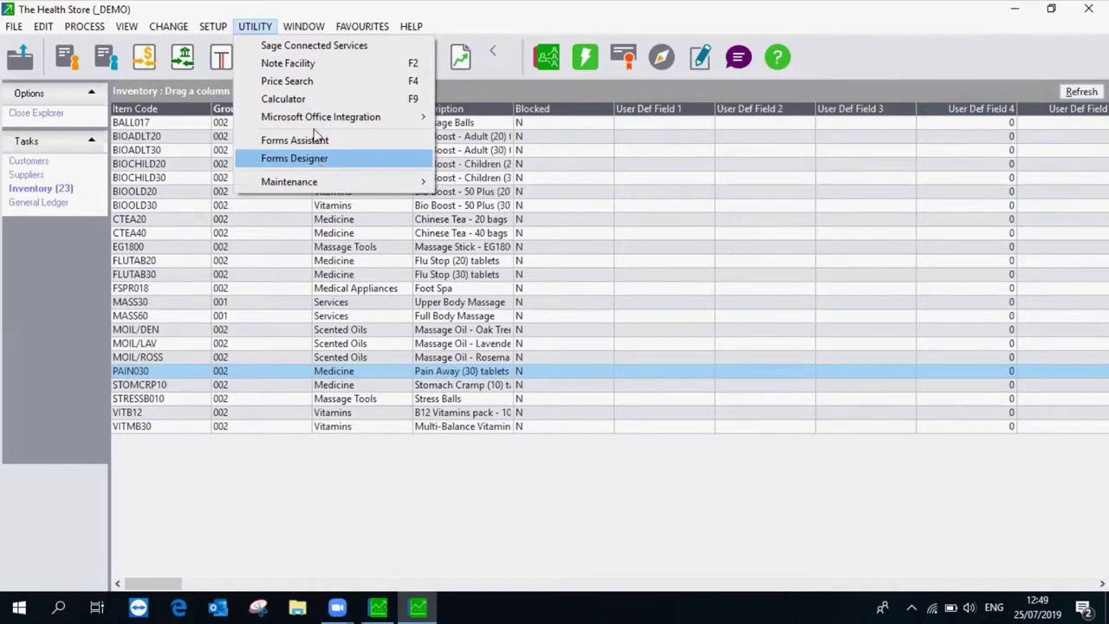
mouse_move(315, 33)
key(Right)
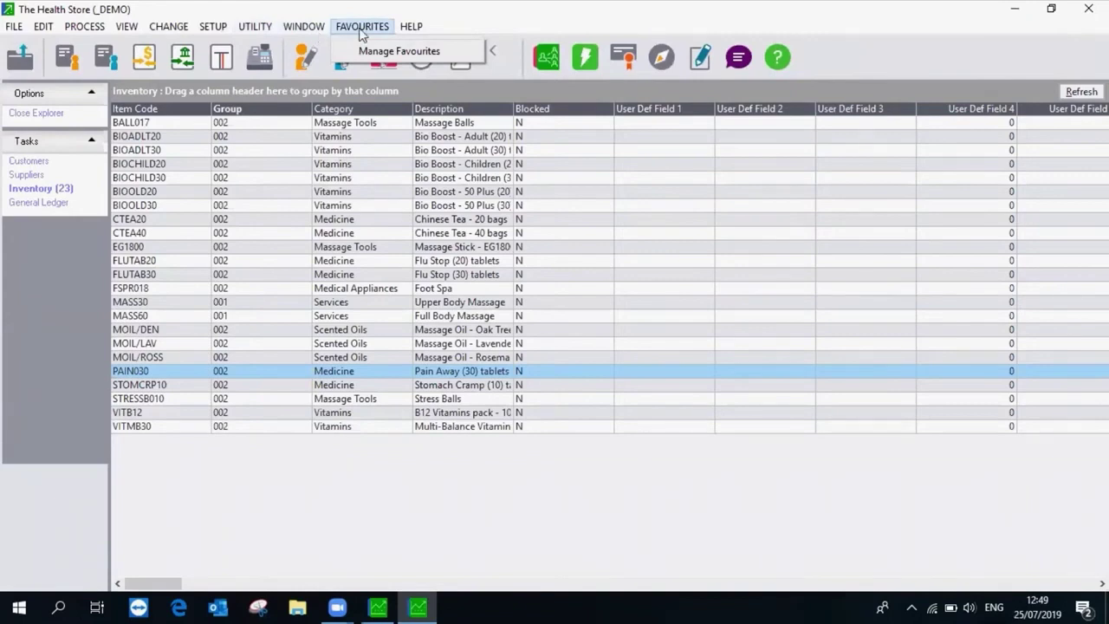
- Add the customers' monthly Statements report to the favourites
click(363, 54)
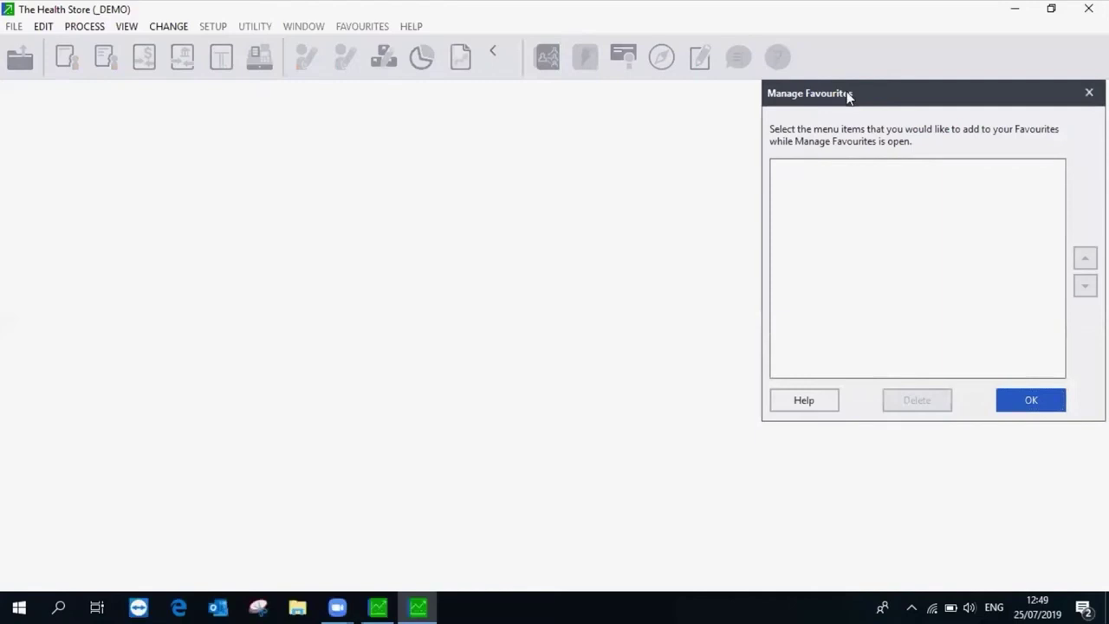
drag(848, 97, 665, 155)
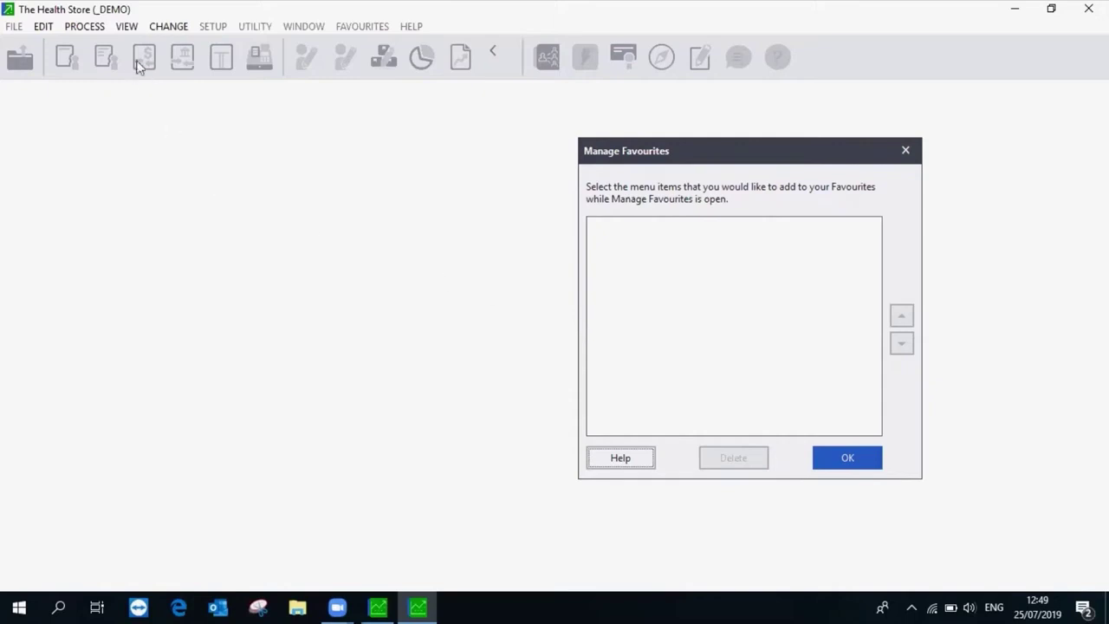
click(125, 27)
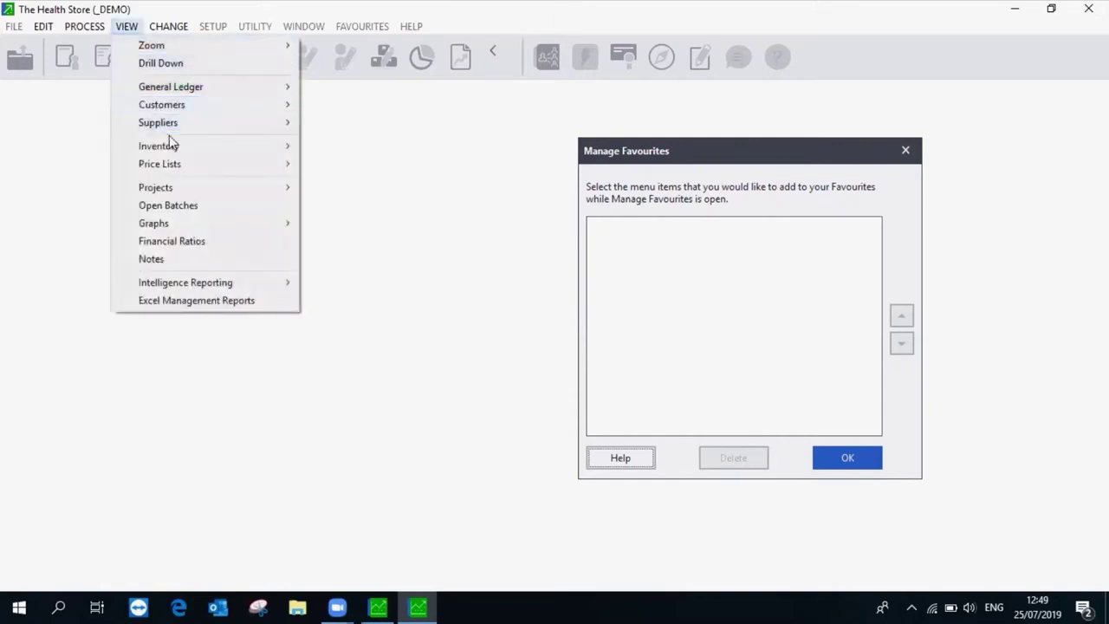
mouse_move(178, 108)
mouse_move(417, 207)
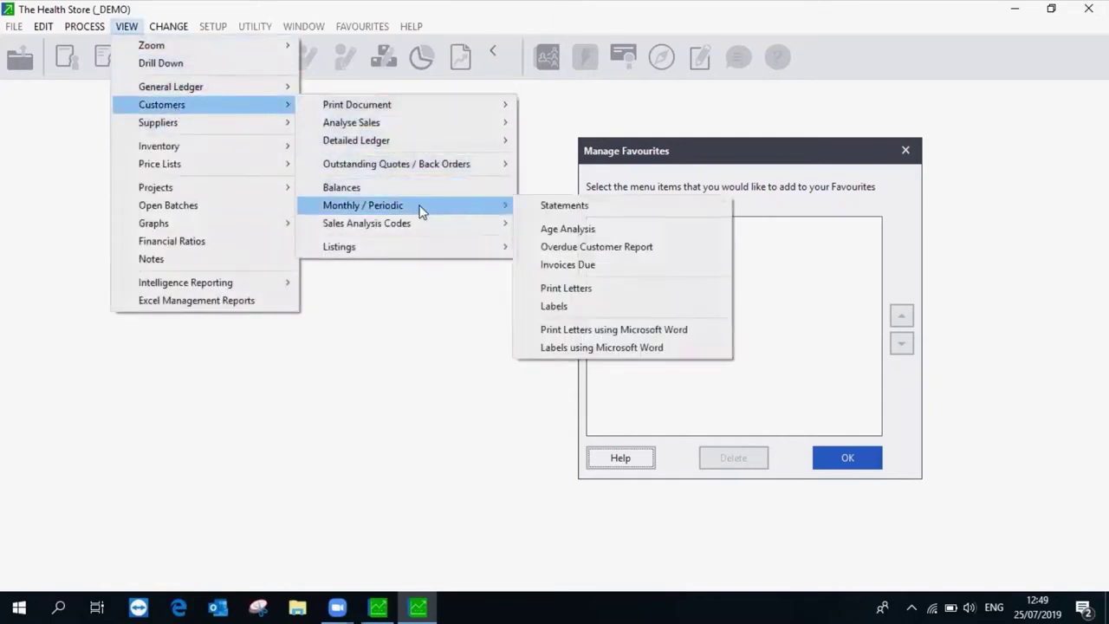
click(603, 208)
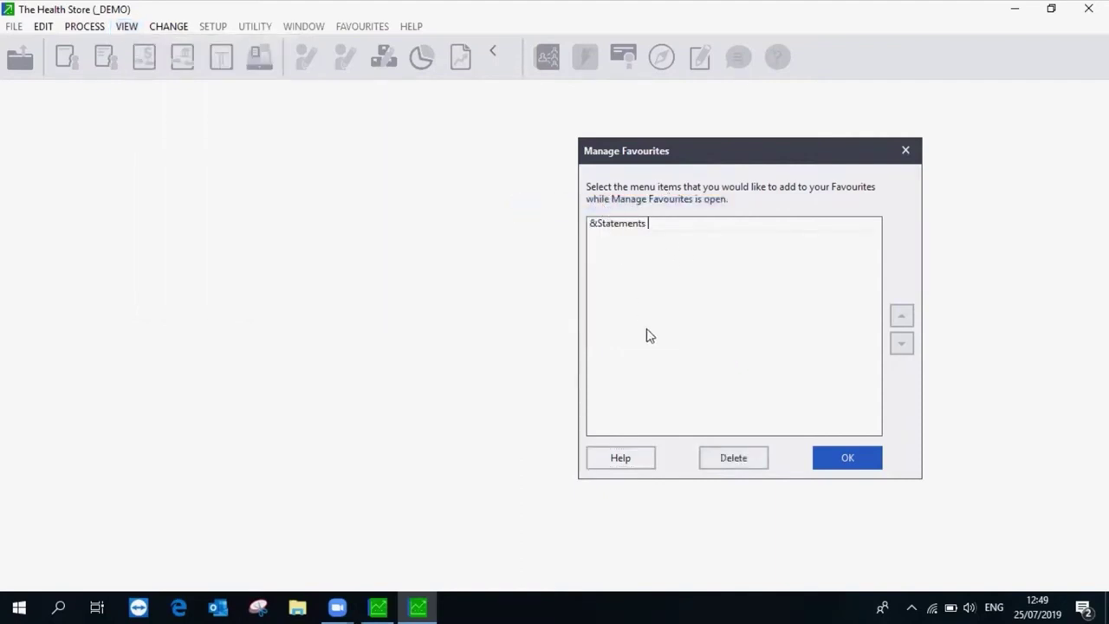
click(842, 463)
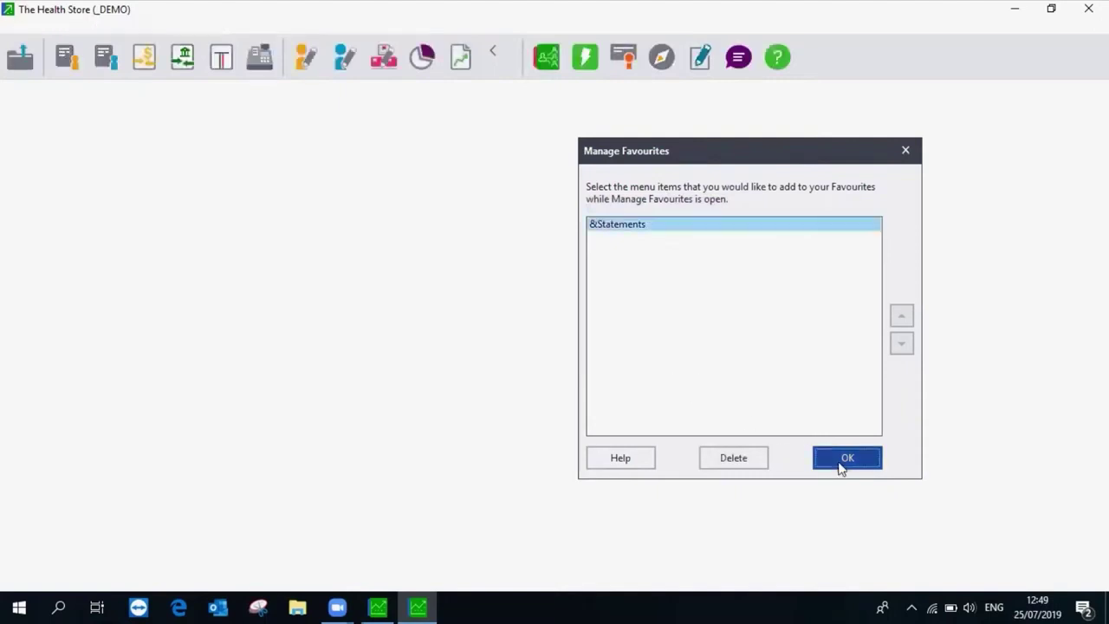
- Review the shortcuts saved in the favourites, leaving them without running a report
click(363, 27)
click(366, 52)
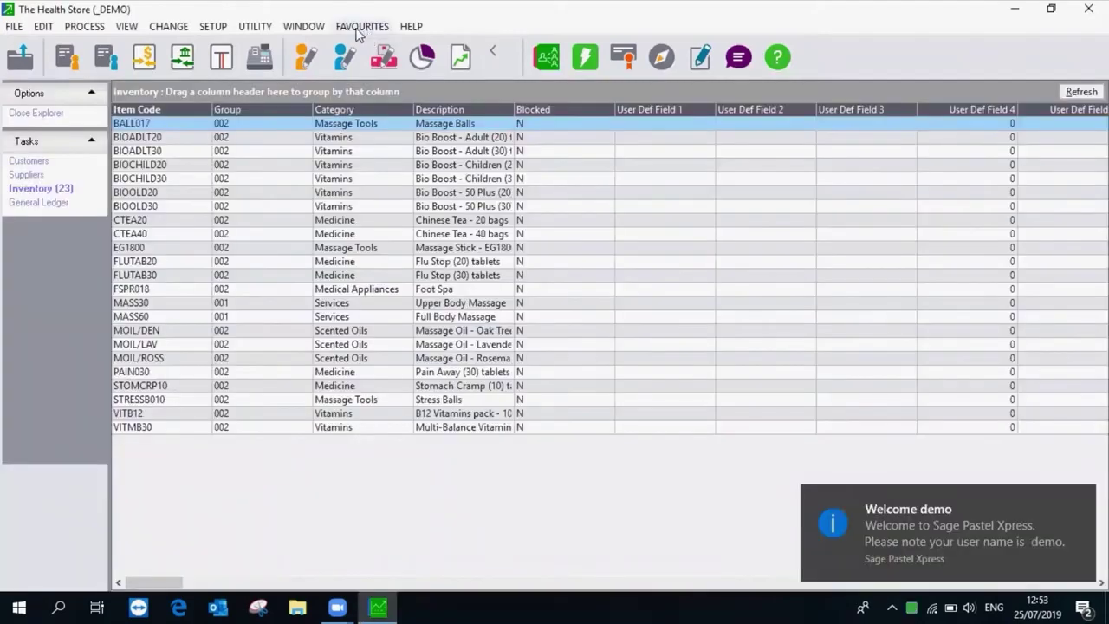
click(358, 27)
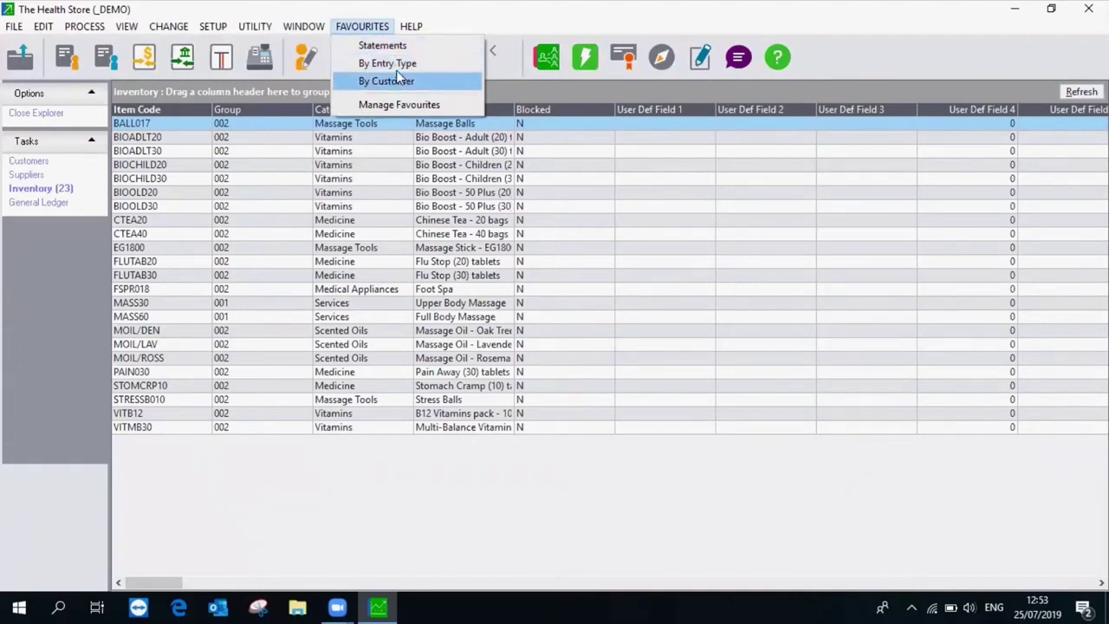
click(367, 33)
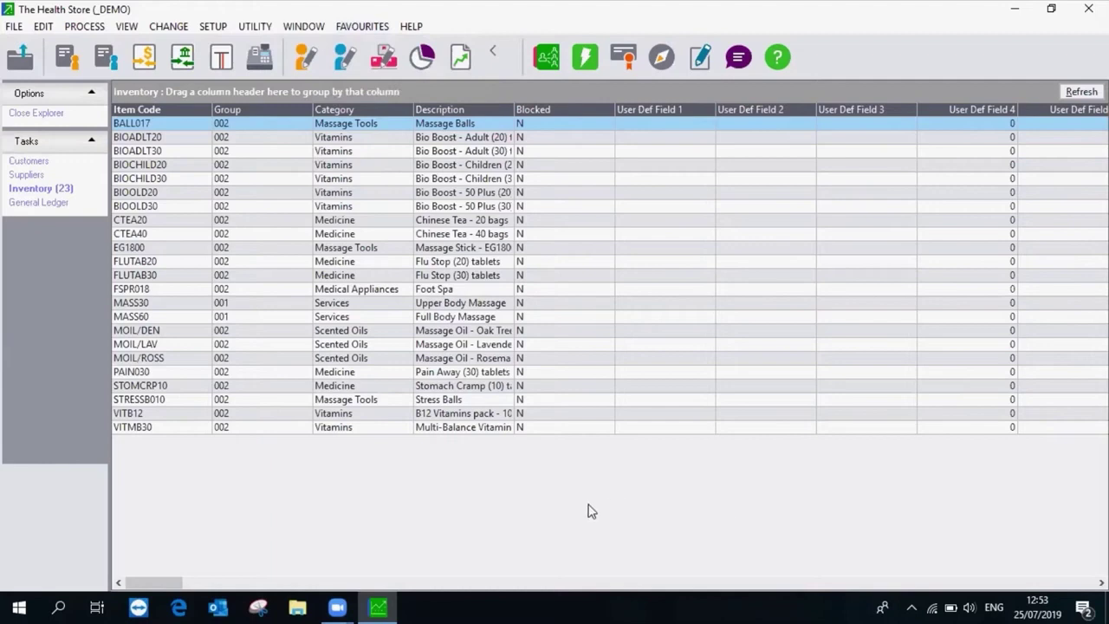
- Exit the Xpress demo company without a backup and open the Software Sales demo company in Sage 50c Pastel Partner
click(1089, 9)
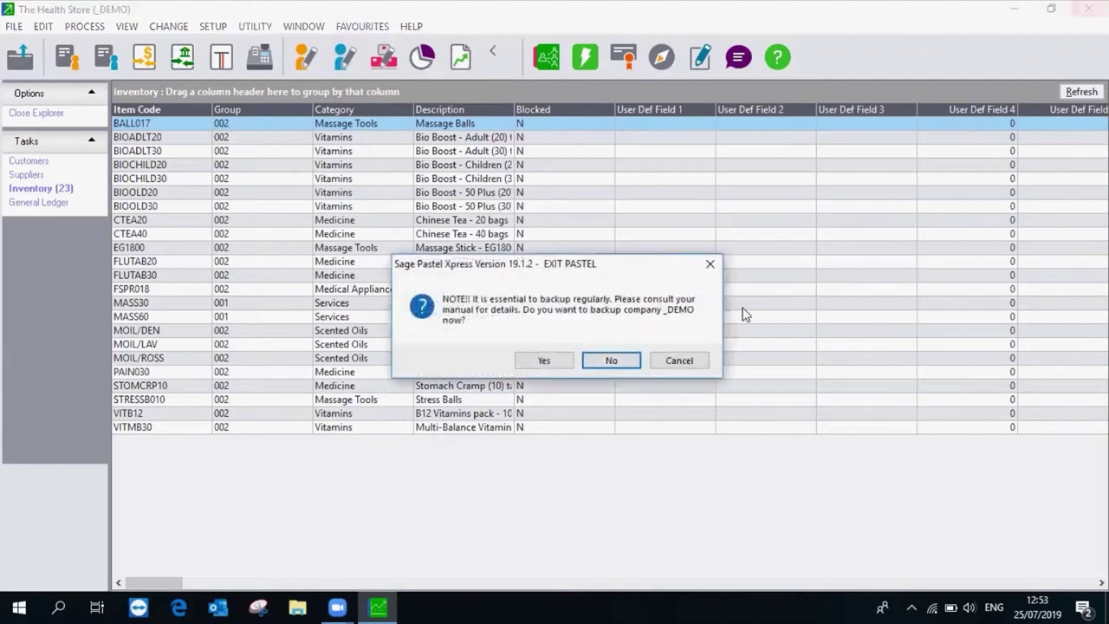
click(608, 359)
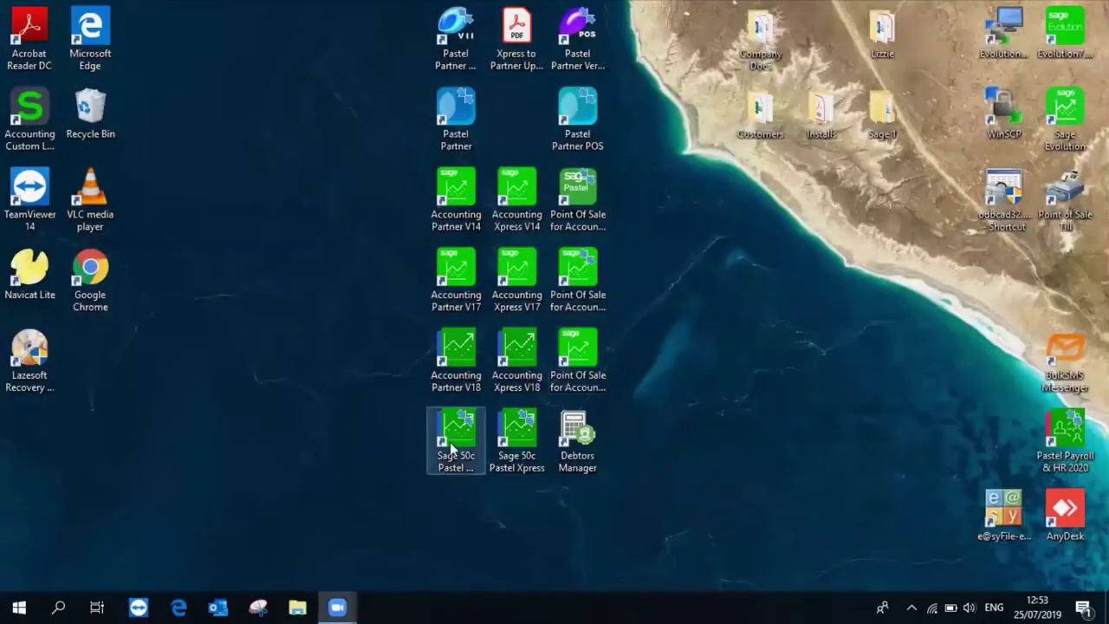
double_click(450, 442)
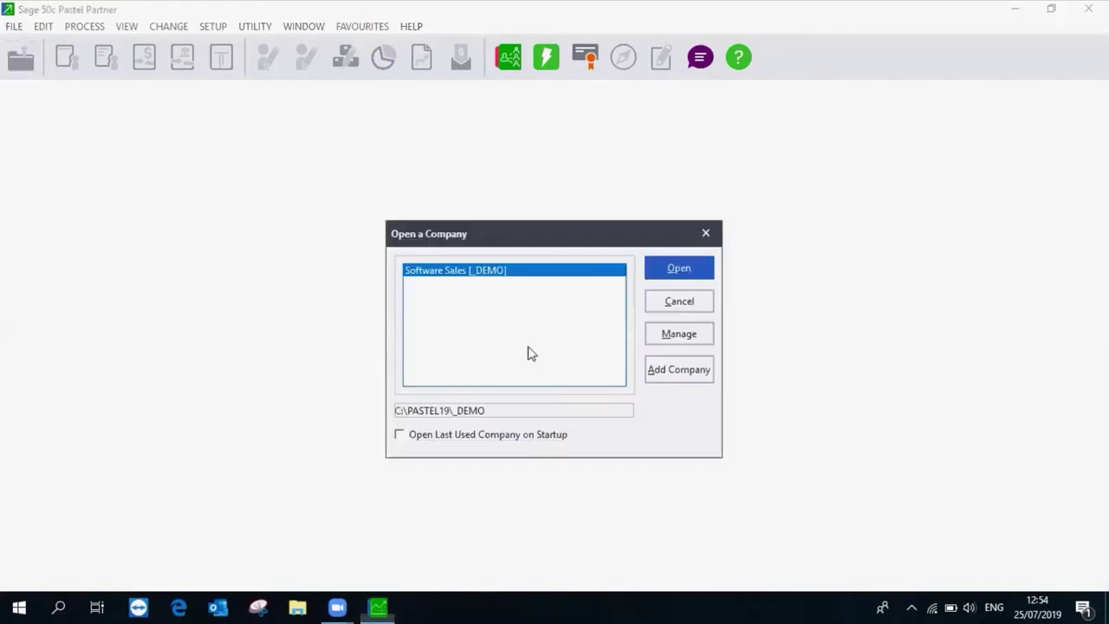
click(679, 267)
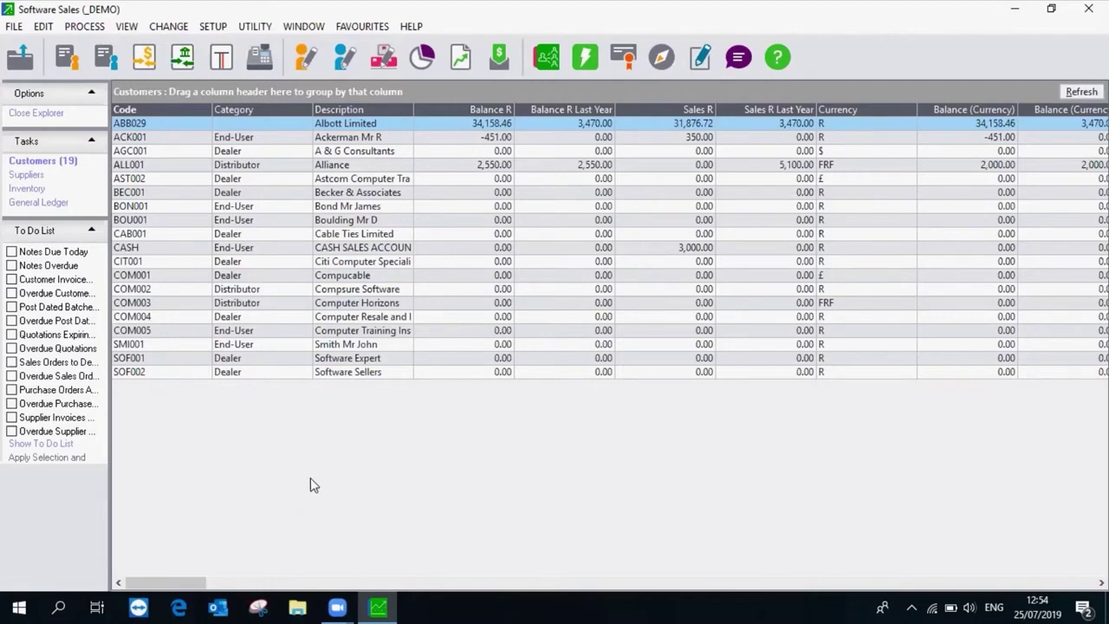
- Examine which record maintenance functions Pastel Partner offers for suppliers, manufacturing, projects, time and billing, and scheduled invoicing
click(43, 26)
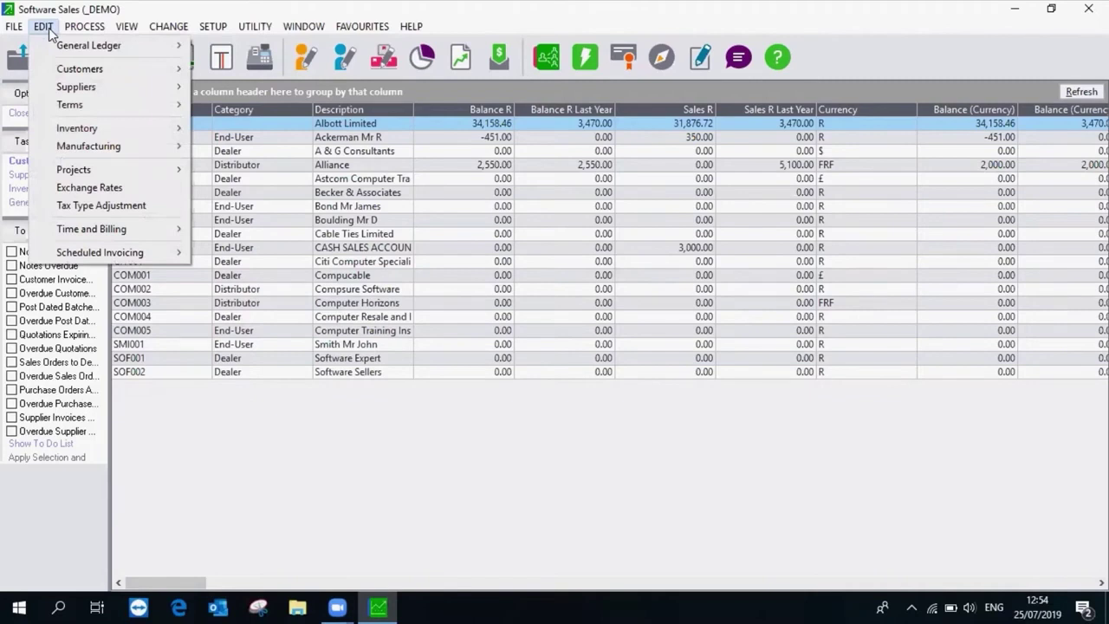
mouse_move(60, 92)
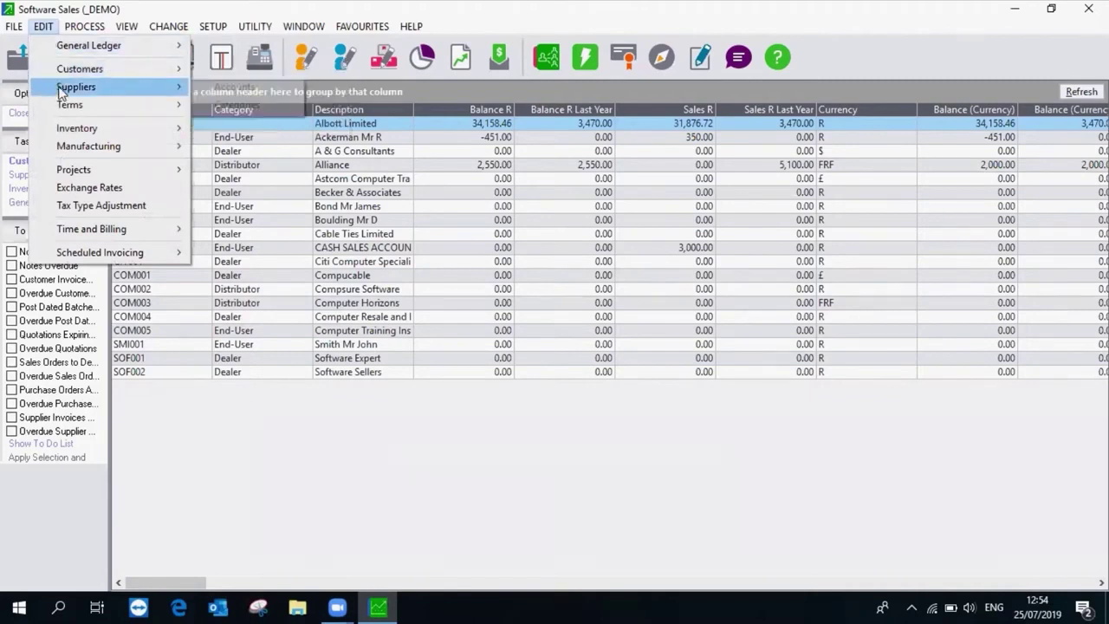
mouse_move(110, 135)
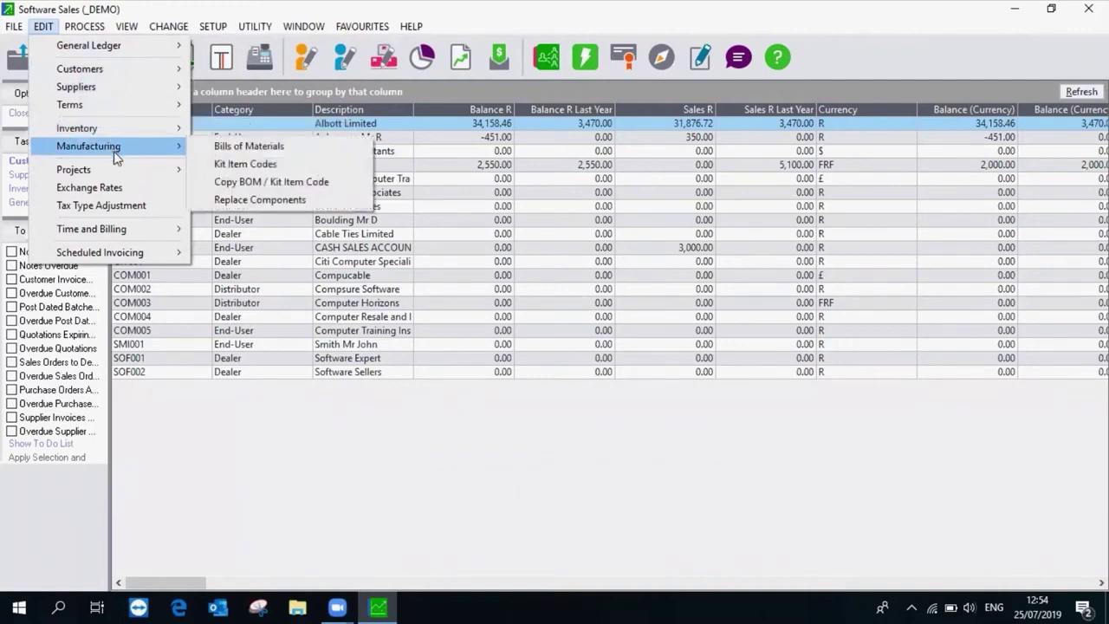
mouse_move(118, 174)
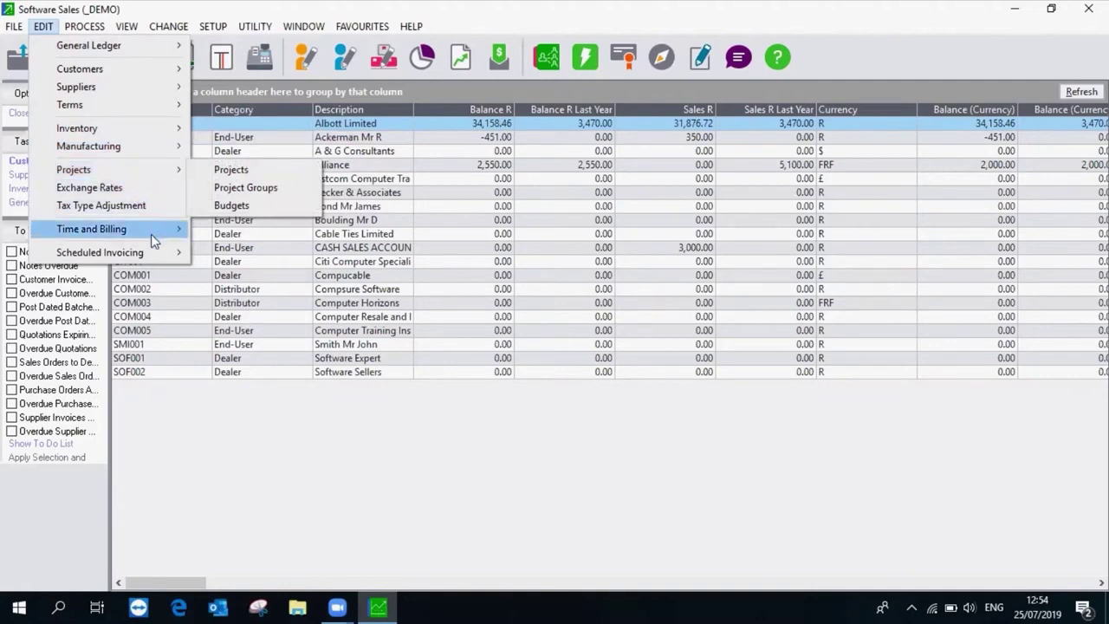
mouse_move(164, 260)
mouse_move(162, 234)
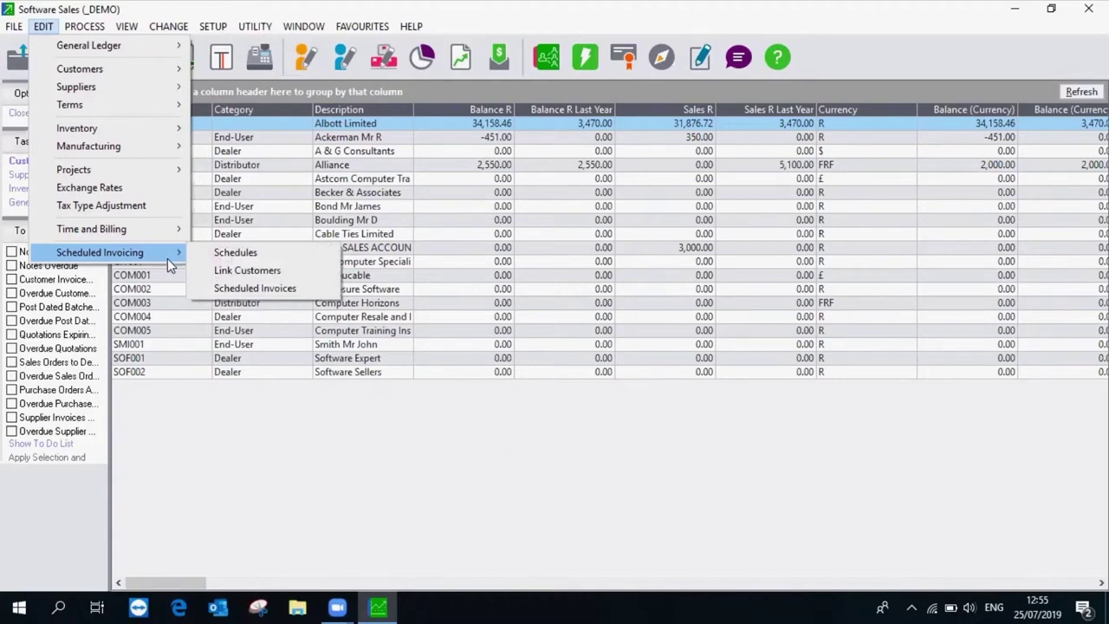
click(167, 254)
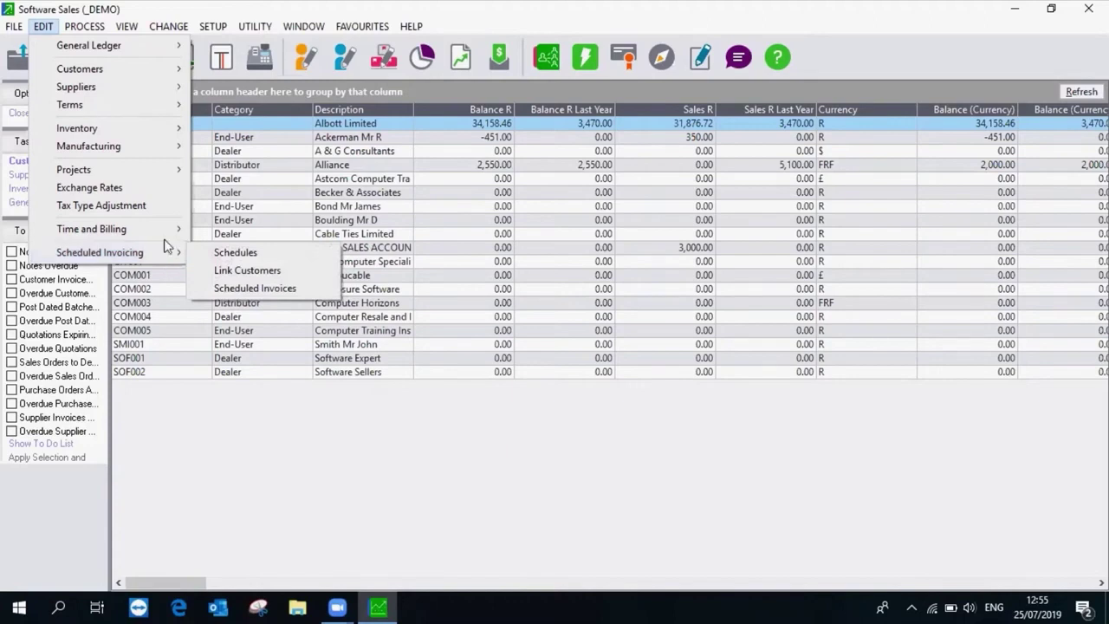
click(167, 254)
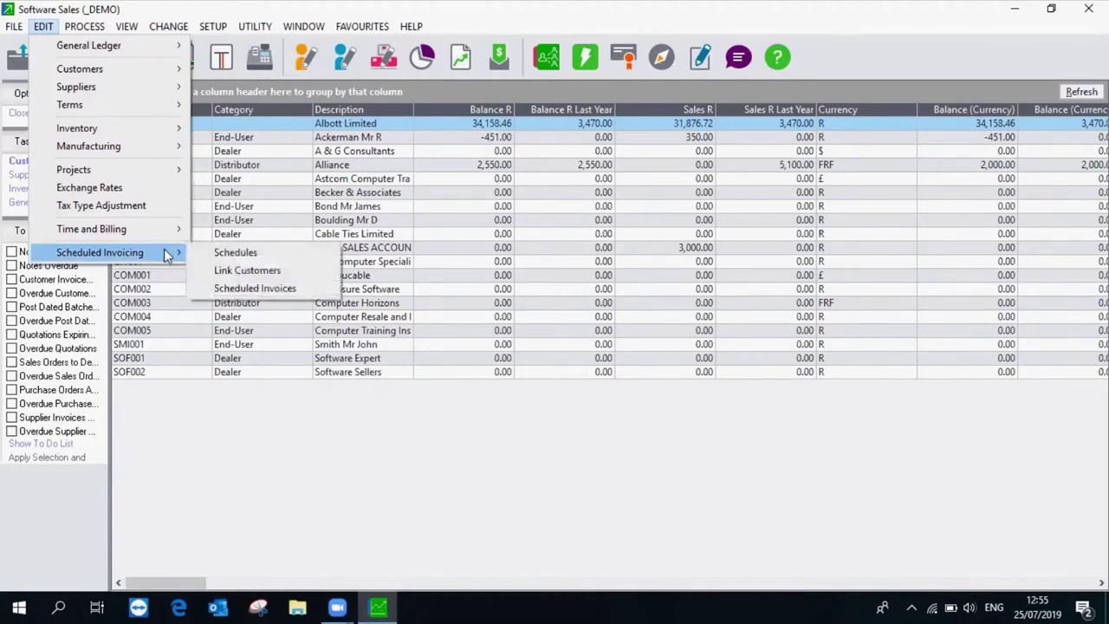
- Examine the available processing functions and the manufacturing, foreign currency, time and billing, receipts and Intelligence Reporting reports
mouse_move(92, 21)
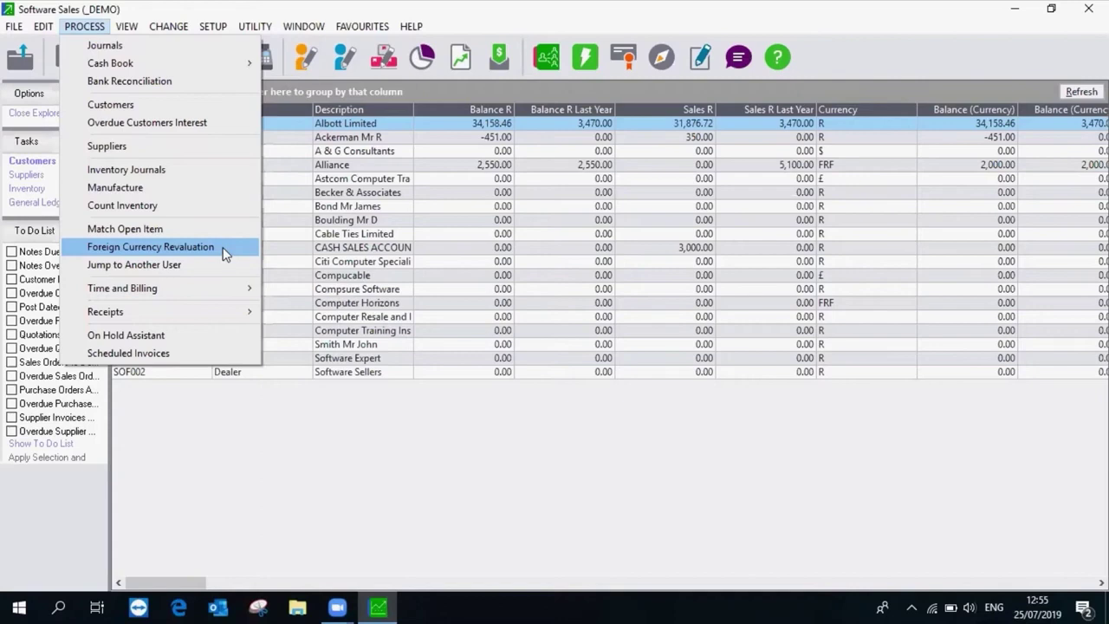
mouse_move(126, 25)
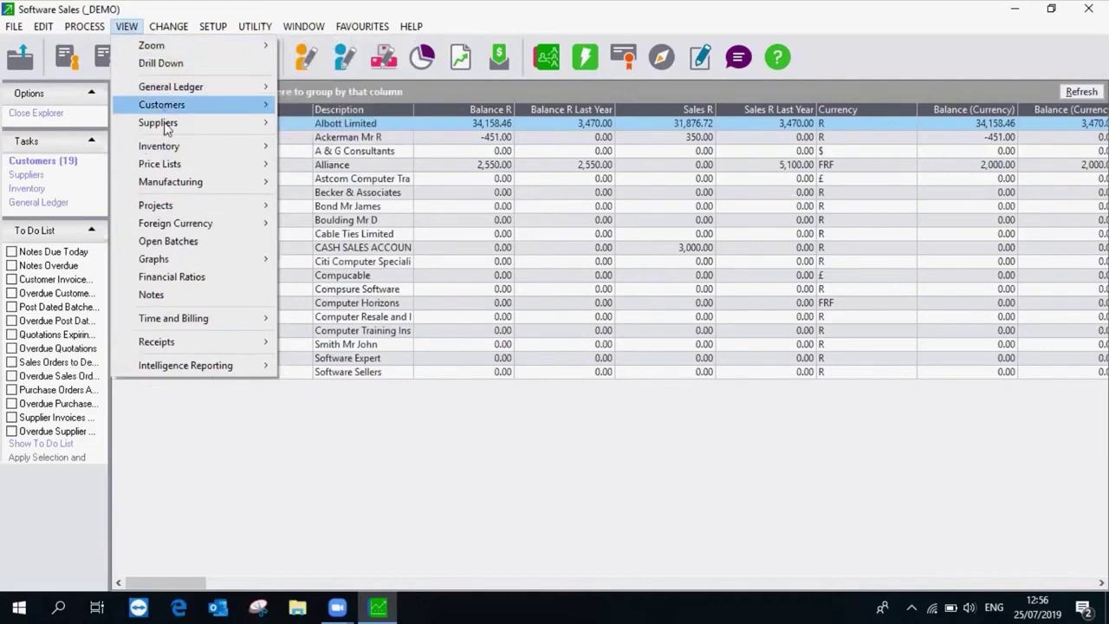
mouse_move(189, 186)
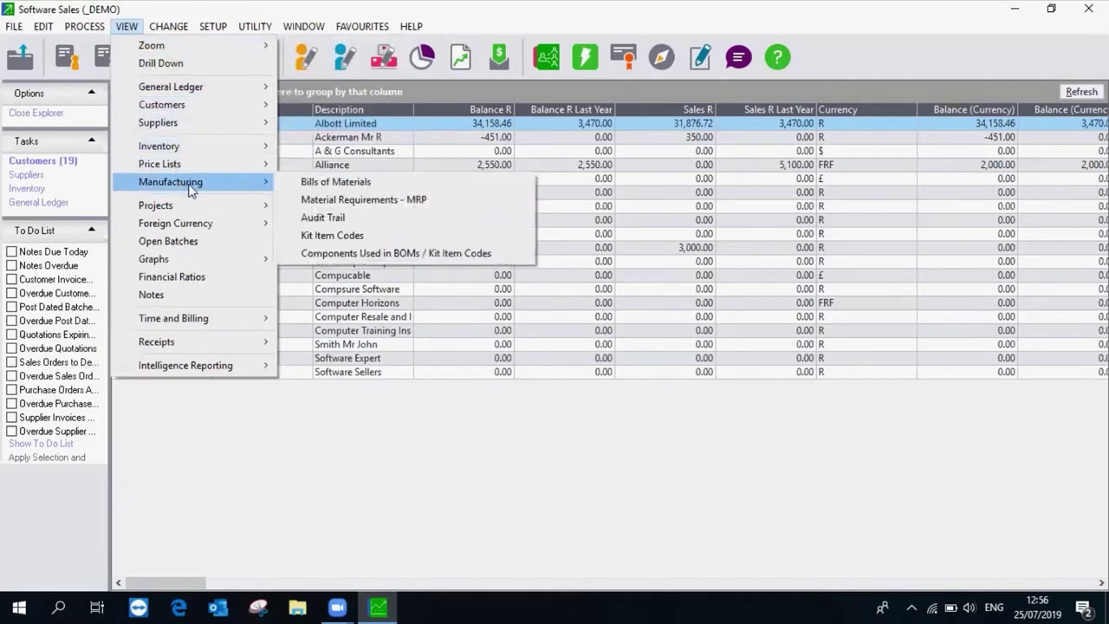
mouse_move(192, 213)
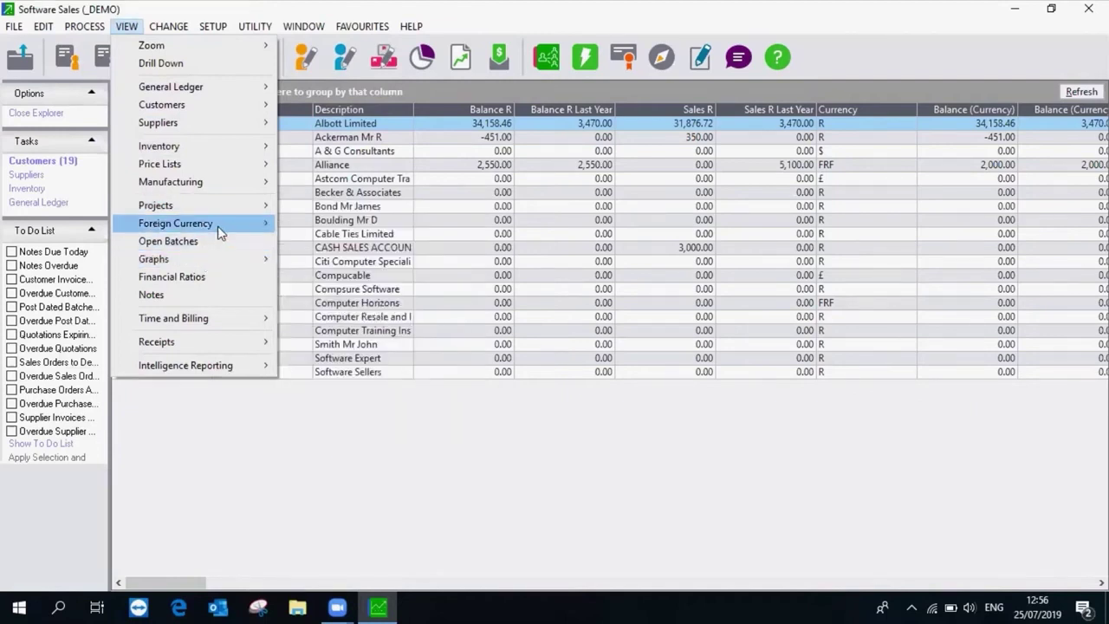
mouse_move(219, 232)
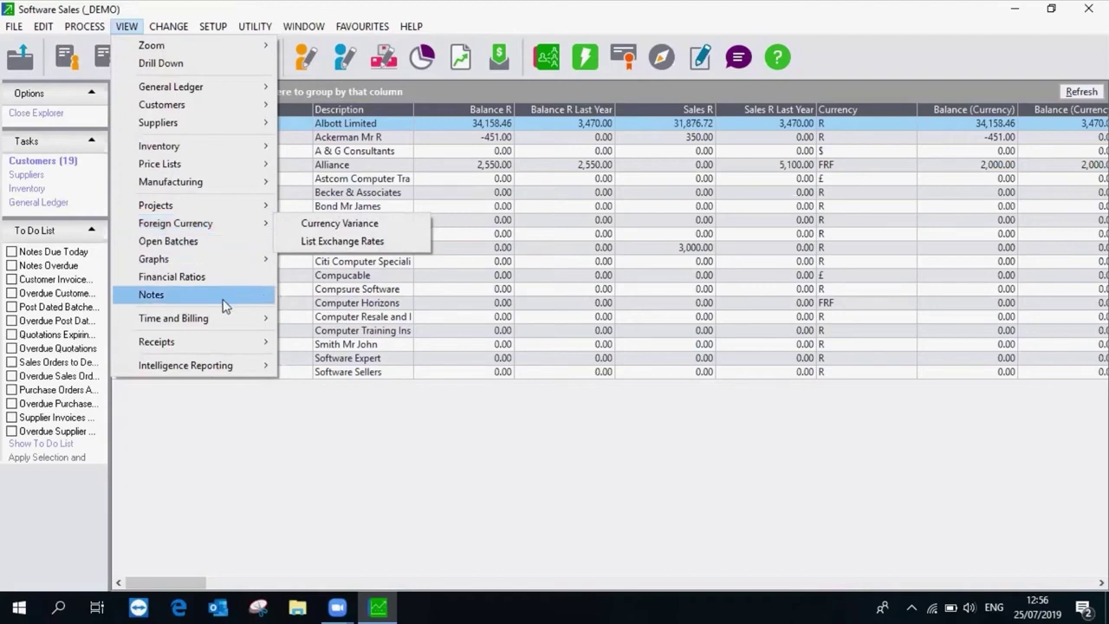
mouse_move(229, 324)
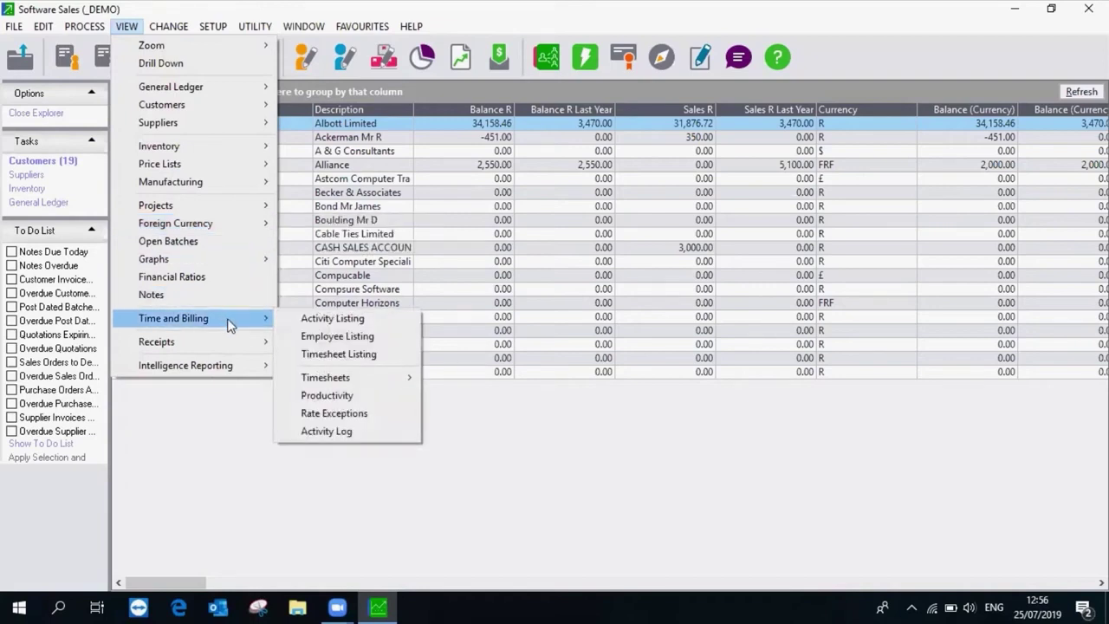
mouse_move(234, 350)
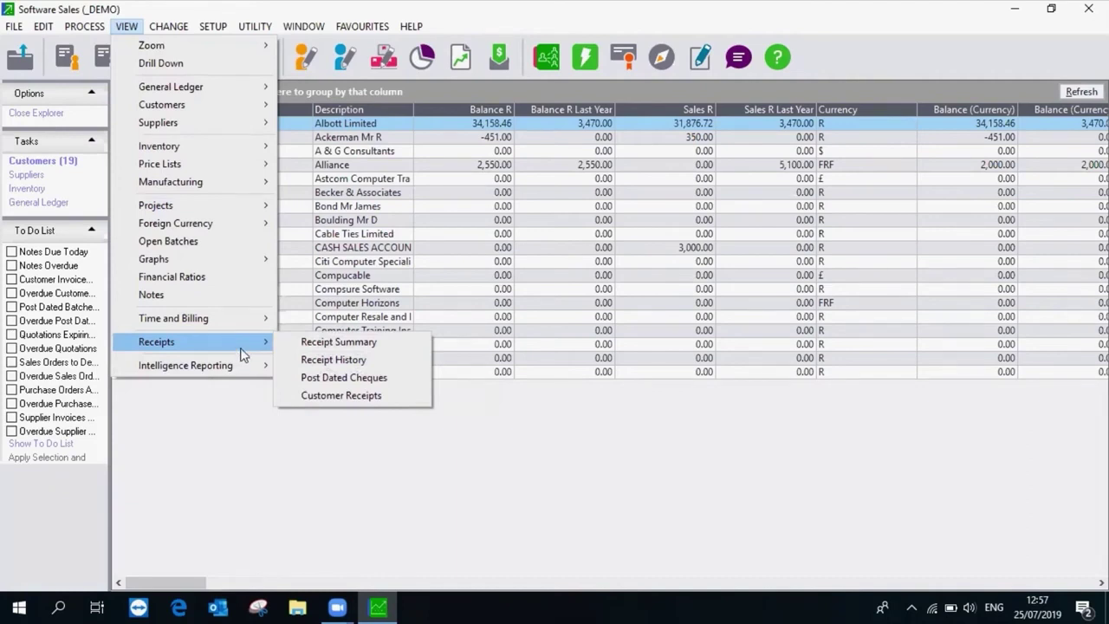
mouse_move(257, 369)
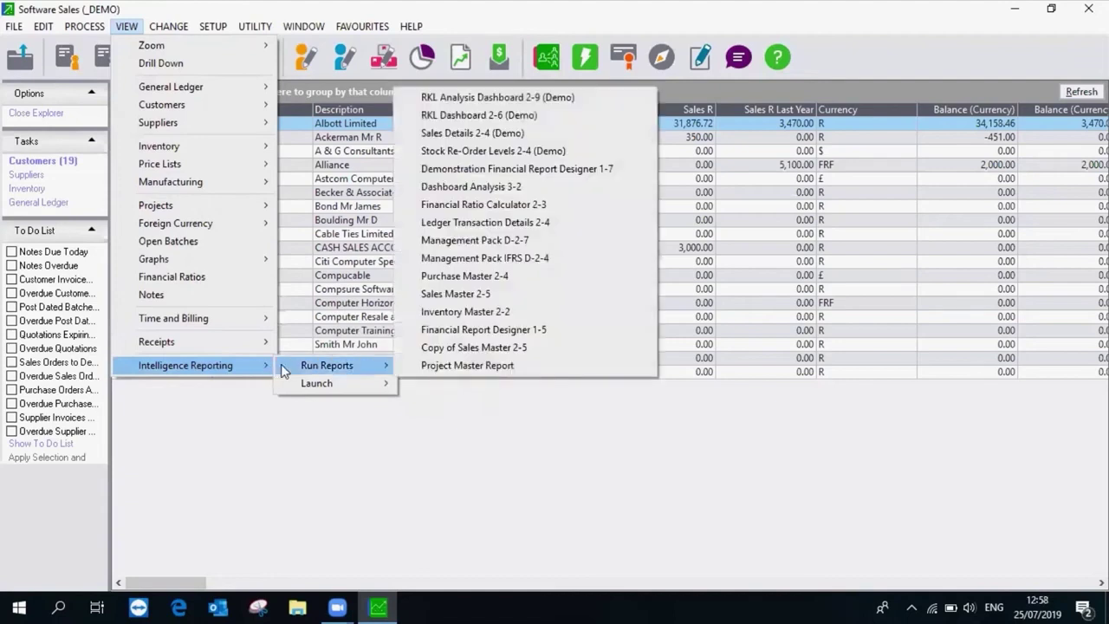
- Examine which data change, tax period, company setup, utility and favourites commands are available
mouse_move(171, 29)
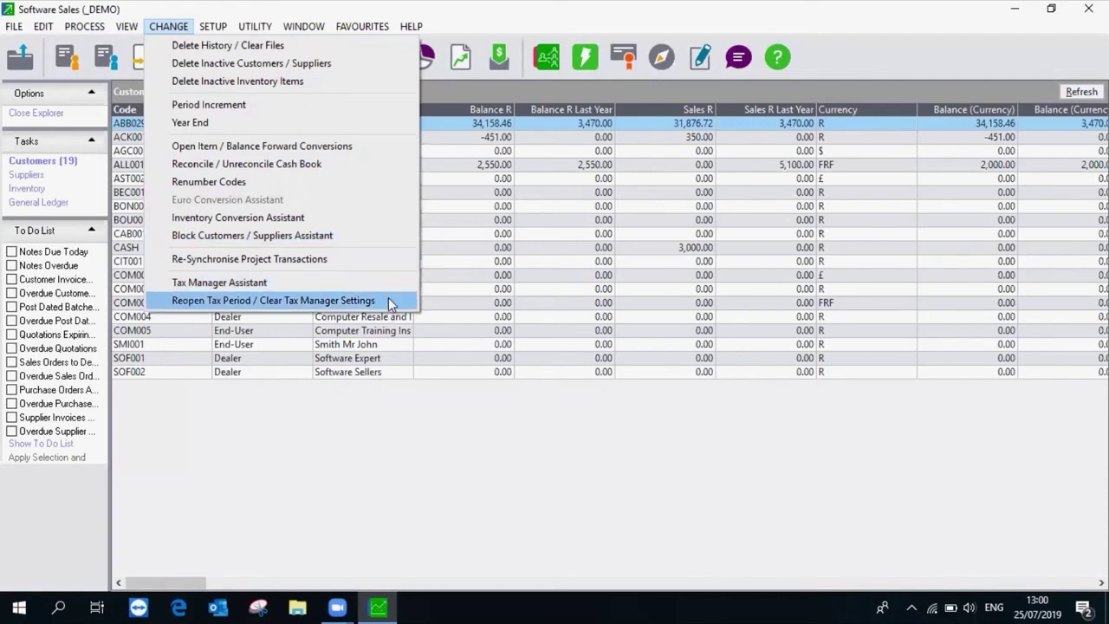
mouse_move(212, 29)
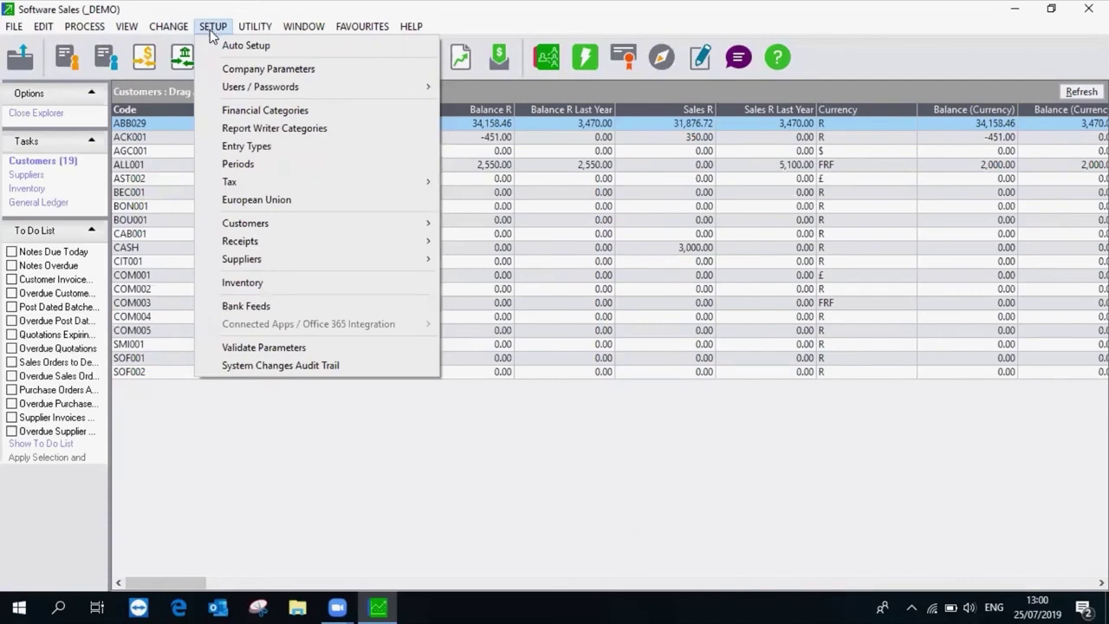
mouse_move(234, 183)
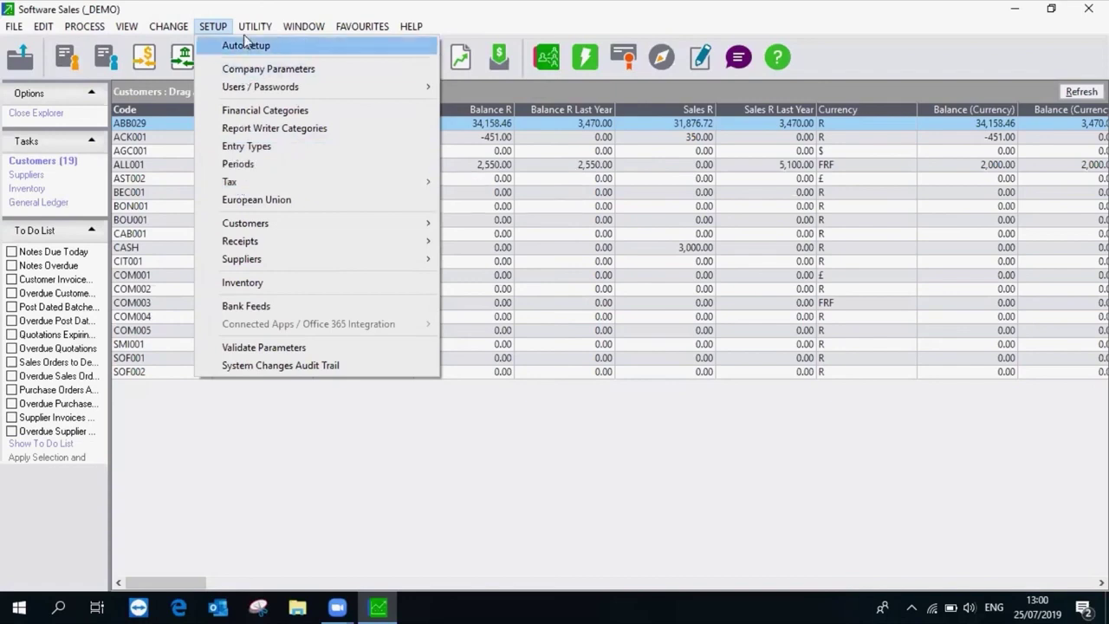
mouse_move(253, 27)
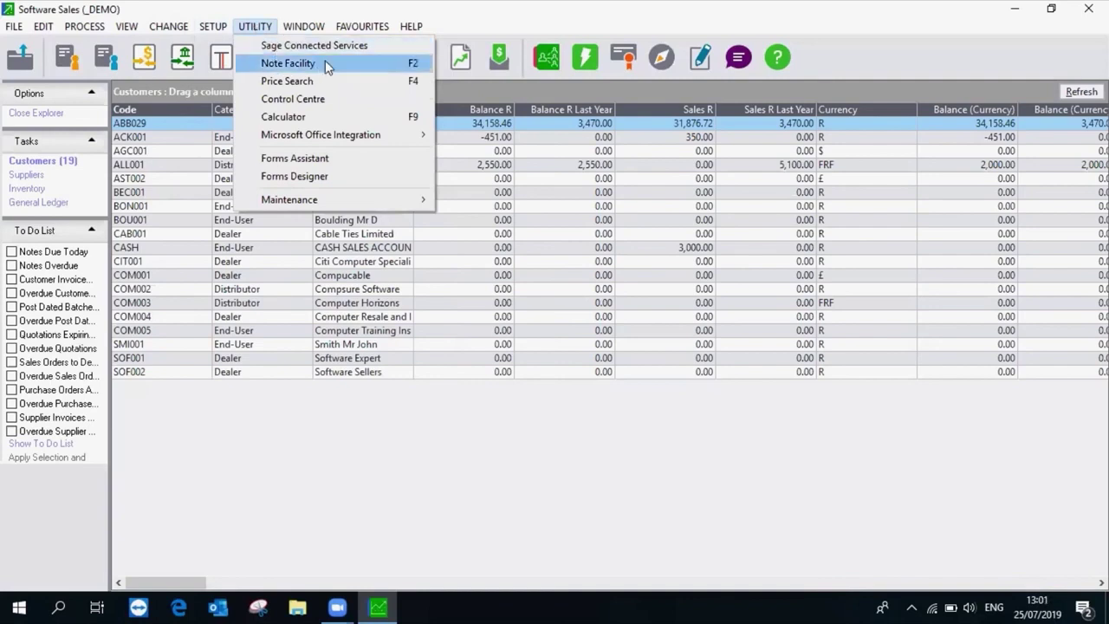
mouse_move(345, 39)
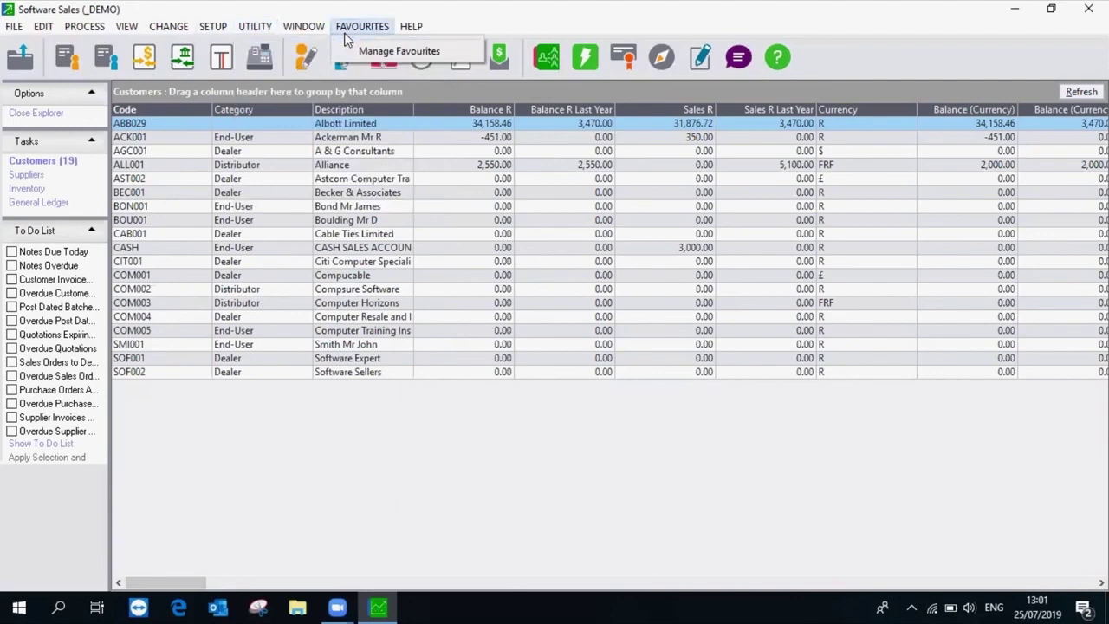